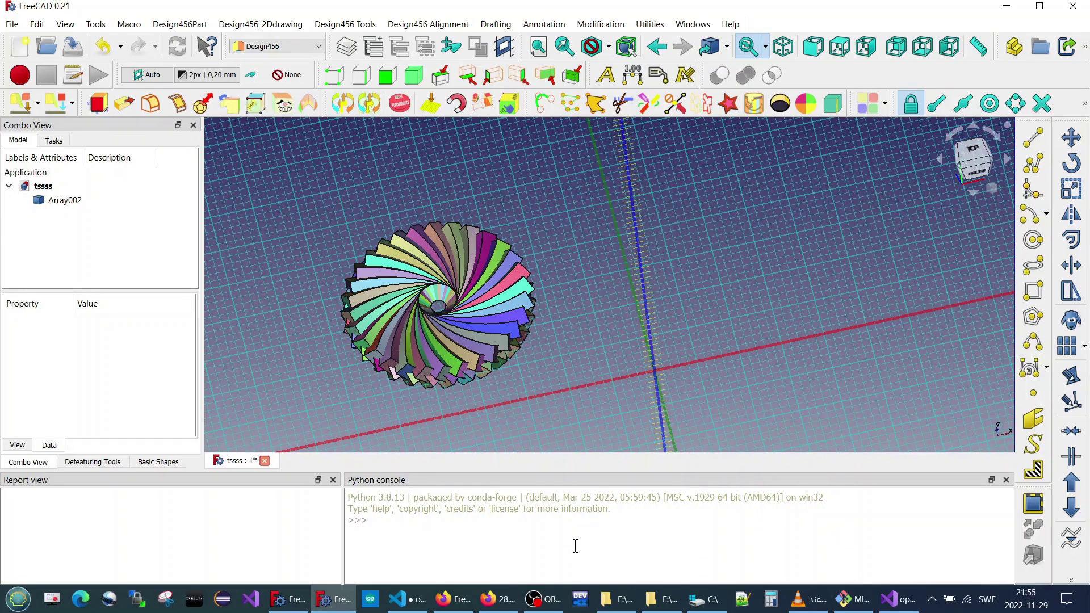
# Create a new empty macro file named testOPENGL.FCMacro from the Macros dialog.
pyautogui.rightClick(563, 541)
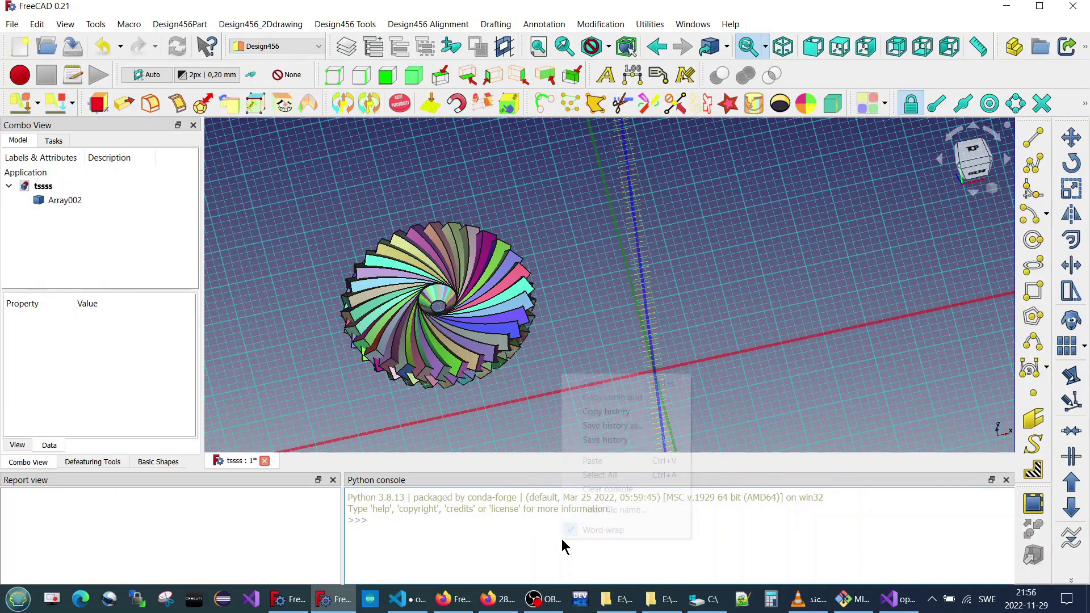
pyautogui.click(482, 568)
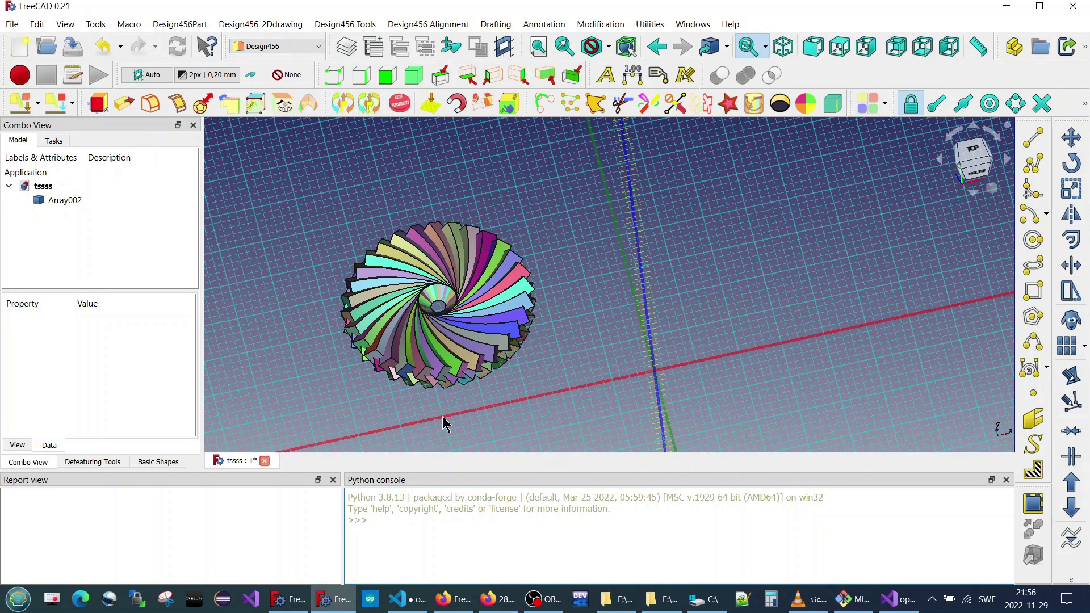
pyautogui.click(129, 26)
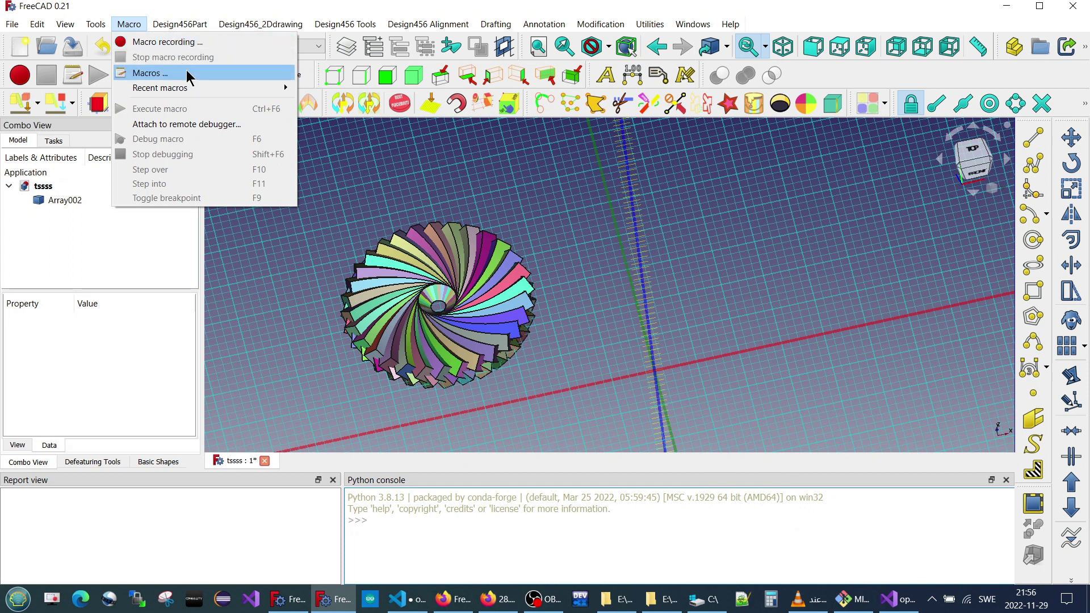
pyautogui.click(183, 72)
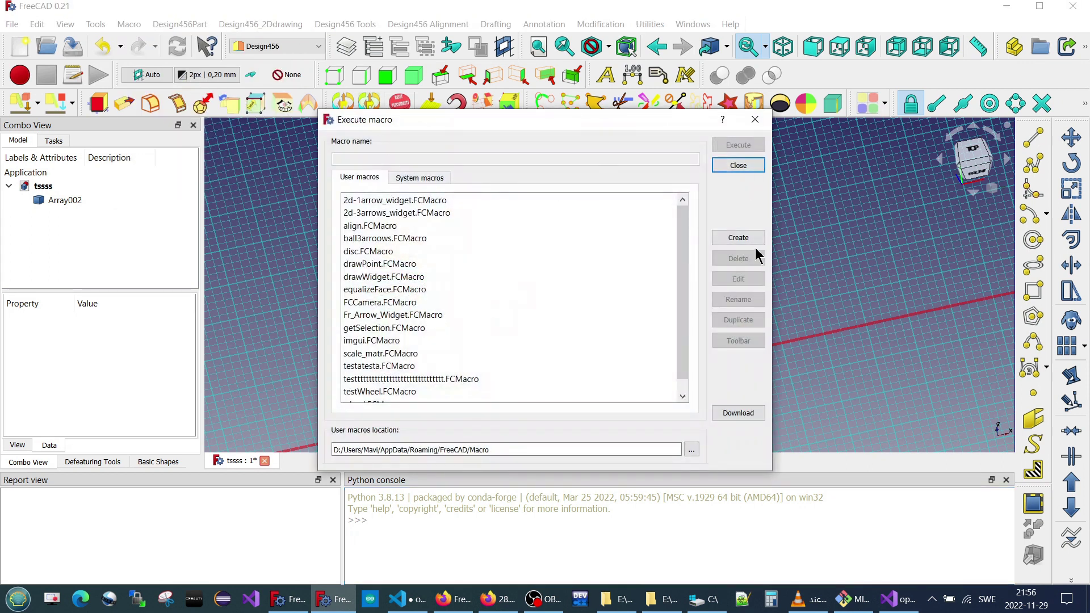
pyautogui.click(744, 238)
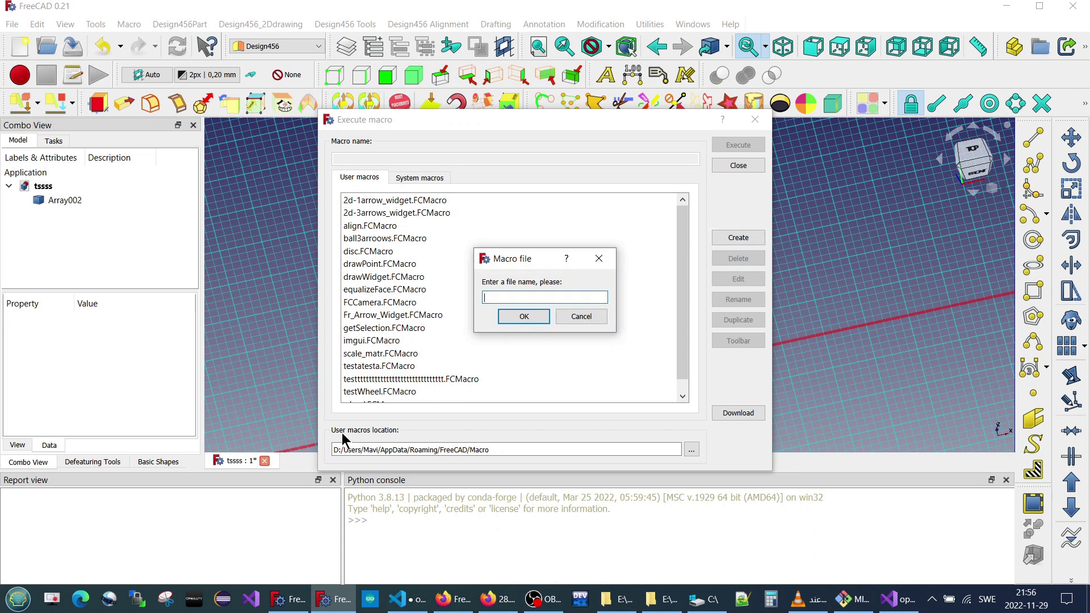
pyautogui.write('test0')
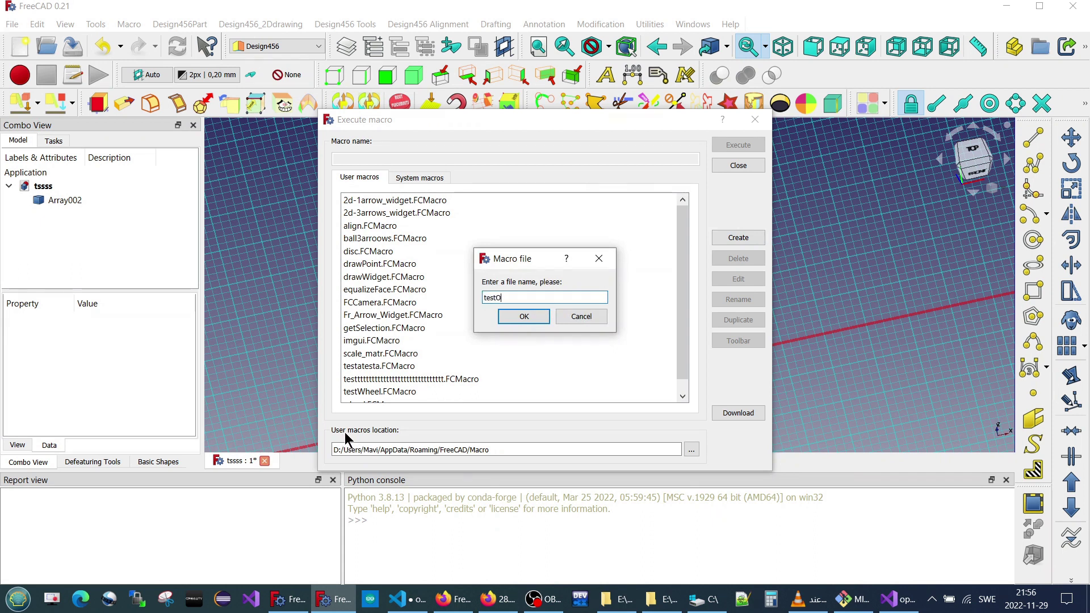
pyautogui.write('L')
pyautogui.press('Return')
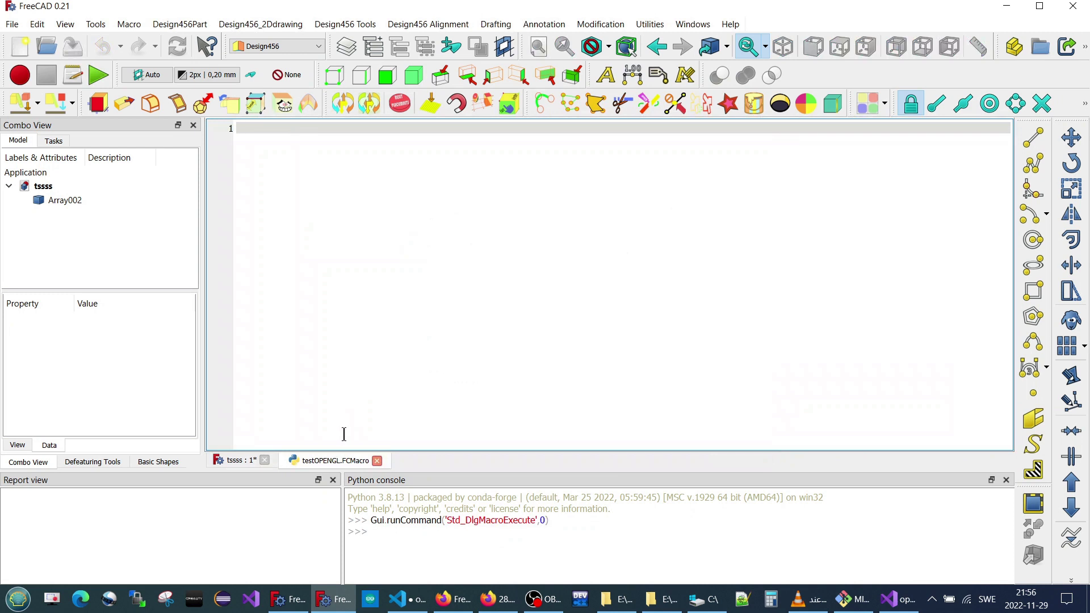
# Paste the drawOpenGl and drawsomething code into the macro and add blank lines above it.
pyautogui.hotkey('ctrl', 'v')
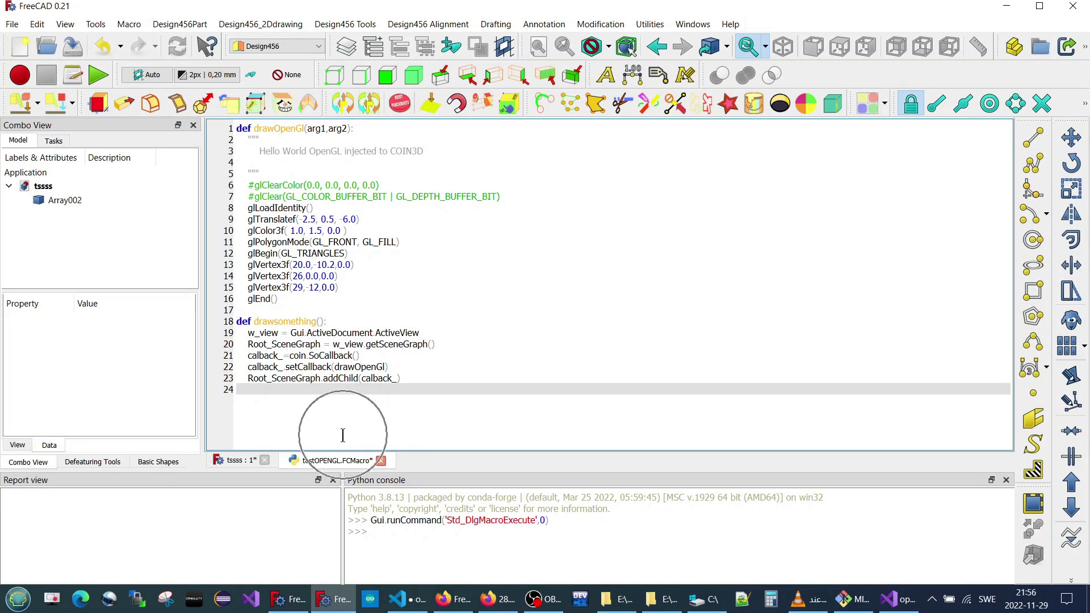
pyautogui.press('Up')
pyautogui.press('Up')
pyautogui.press('Up')
pyautogui.press('Up')
pyautogui.press('Up')
pyautogui.press('Up')
pyautogui.press('Up')
pyautogui.press('Up')
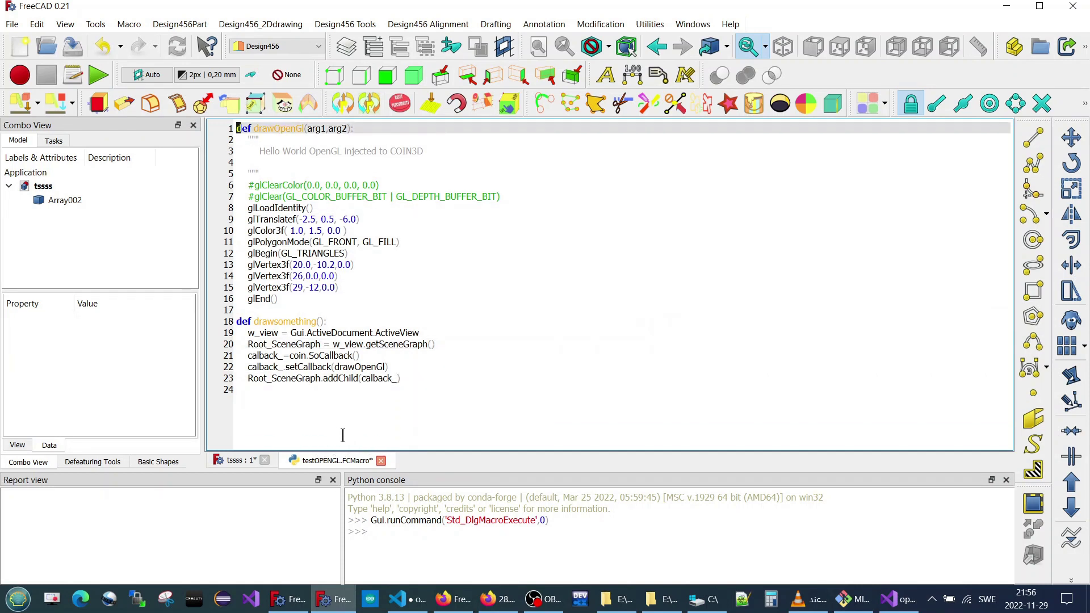
pyautogui.press('Return')
pyautogui.press('Return')
pyautogui.press('Return')
pyautogui.press('Return')
pyautogui.press('Return')
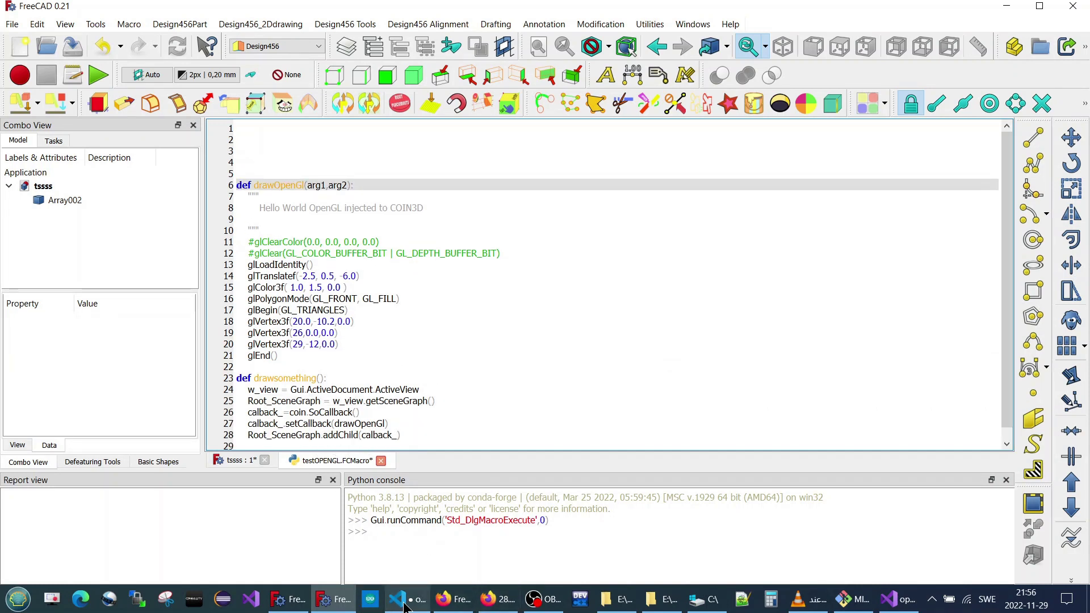
pyautogui.click(400, 599)
# Copy the OpenGL, PySide and pivy import lines 28–39 from opengl.py.
pyautogui.scroll(8, 507, 273)
pyautogui.scroll(4, 507, 273)
pyautogui.scroll(5, 507, 273)
pyautogui.scroll(8, 516, 273)
pyautogui.scroll(8, 522, 273)
pyautogui.scroll(5, 528, 274)
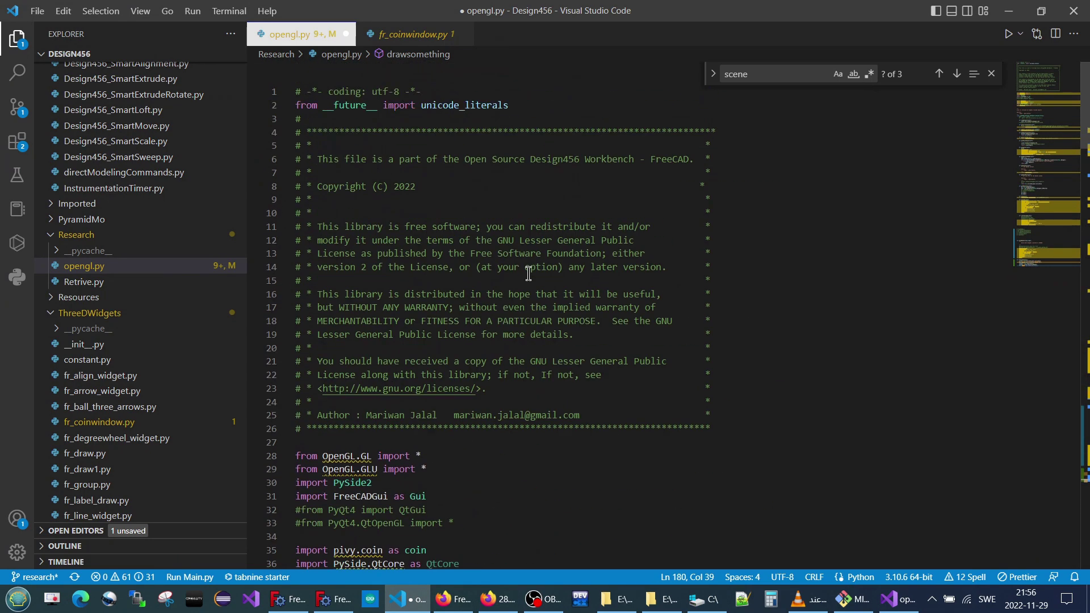
pyautogui.scroll(-3, 454, 397)
pyautogui.scroll(-1, 450, 418)
pyautogui.moveTo(497, 442)
pyautogui.mouseDown()
pyautogui.moveTo(297, 248)
pyautogui.moveTo(262, 277)
pyautogui.mouseUp()
pyautogui.hotkey('ctrl', 'c')
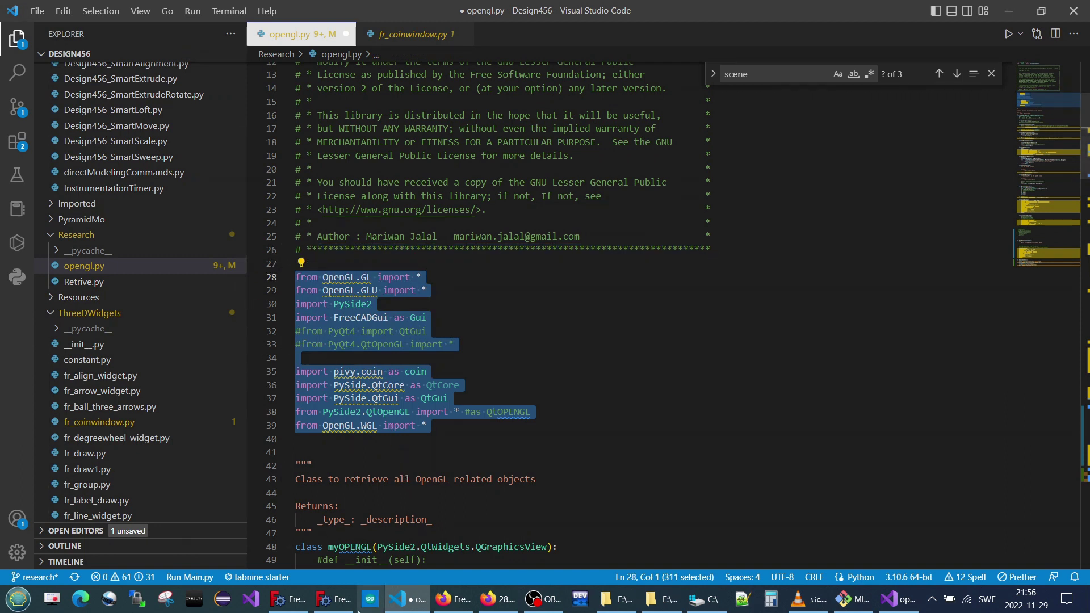
pyautogui.click(334, 598)
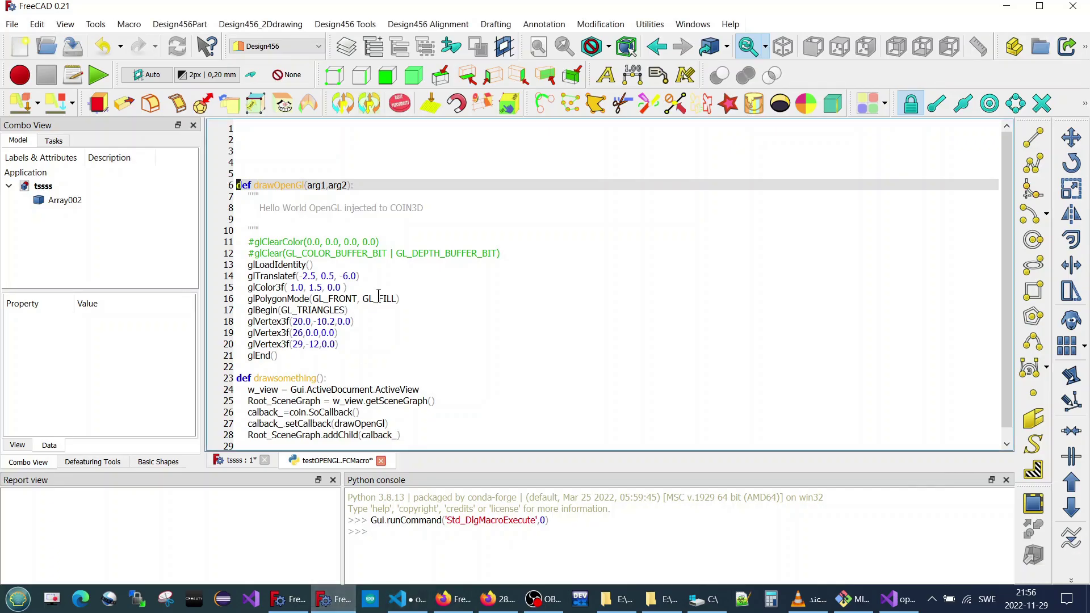
# Paste the OpenGL, PySide and pivy imports at the top of the testOPENGL macro.
pyautogui.click(264, 129)
pyautogui.hotkey('ctrl', 'v')
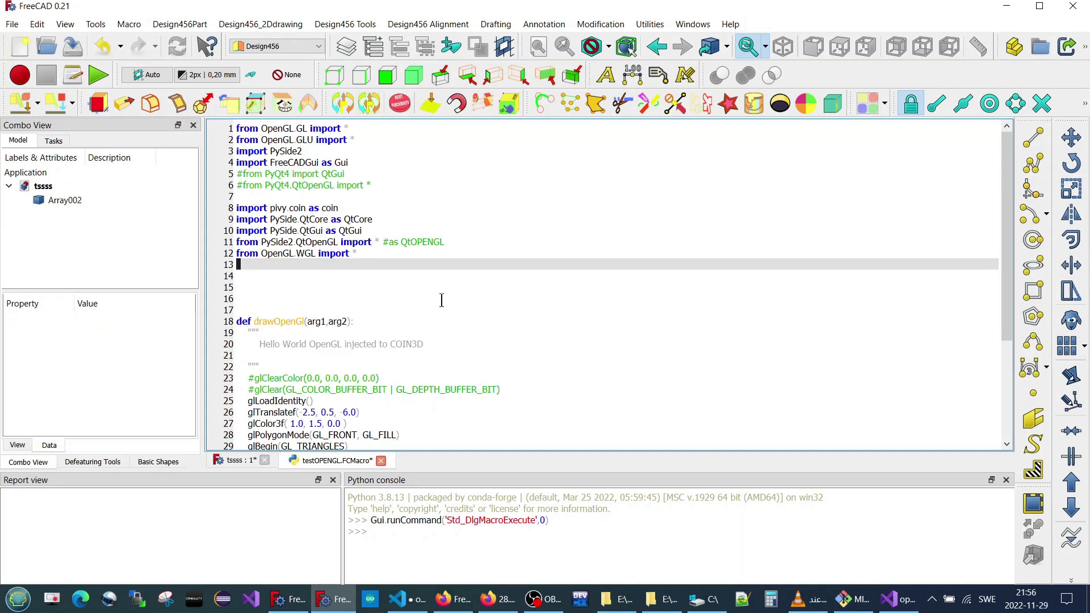
pyautogui.scroll(-3, 442, 300)
pyautogui.scroll(-2, 431, 312)
pyautogui.click(407, 332)
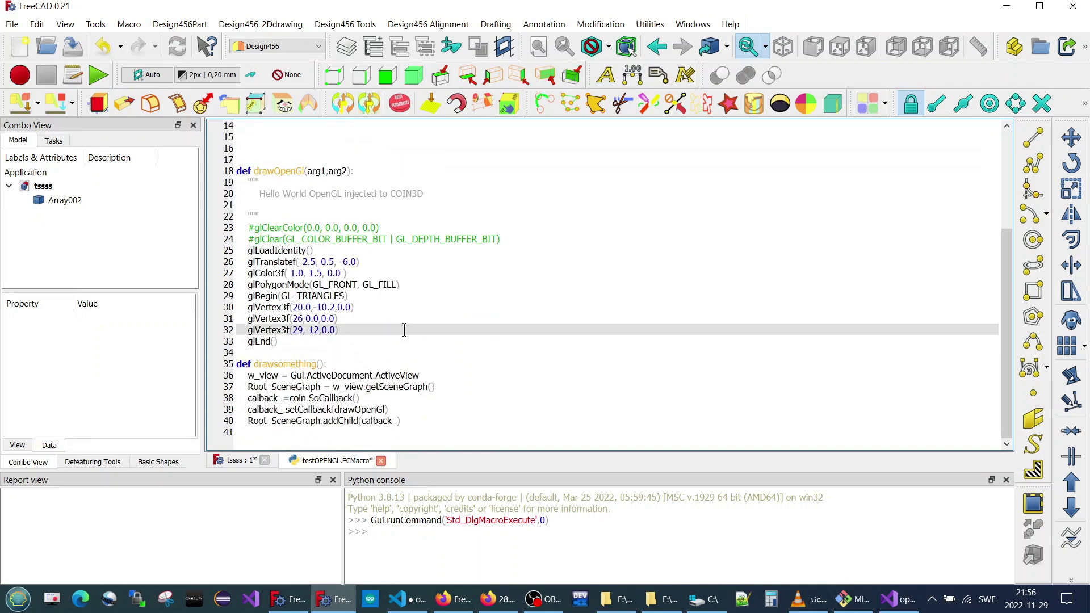
pyautogui.click(692, 24)
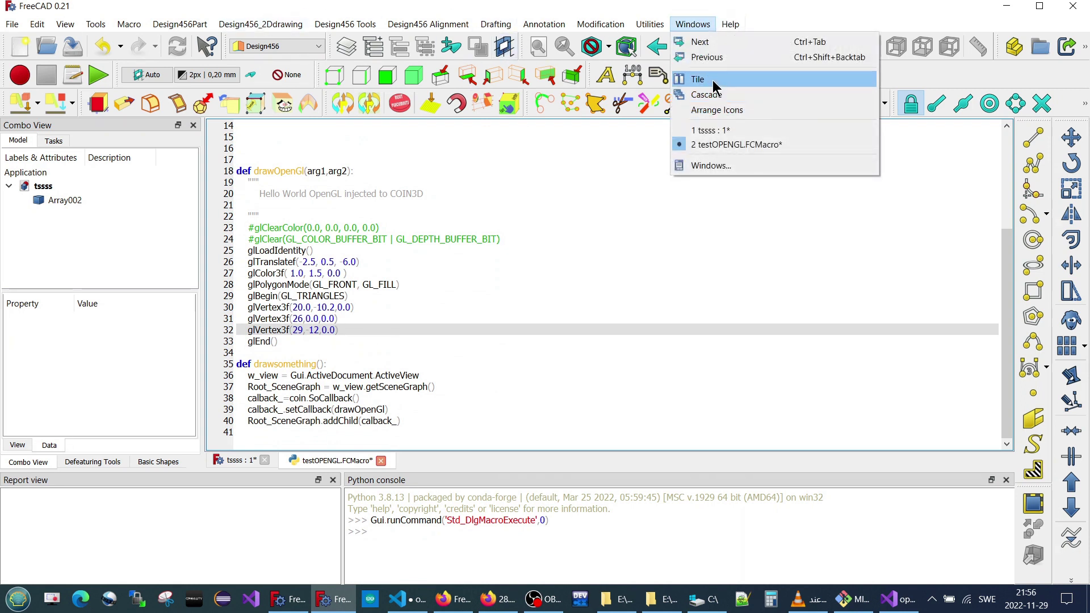
# Tile the macro editor and tssss 3D view, then resize and reposition the editor beside the model.
pyautogui.click(713, 80)
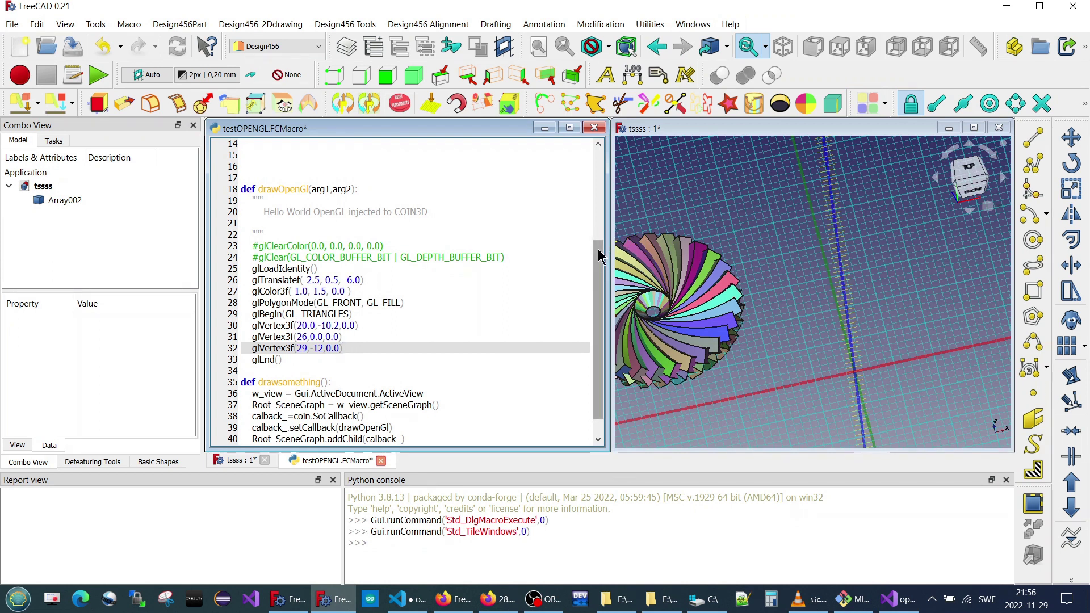
pyautogui.click(527, 278)
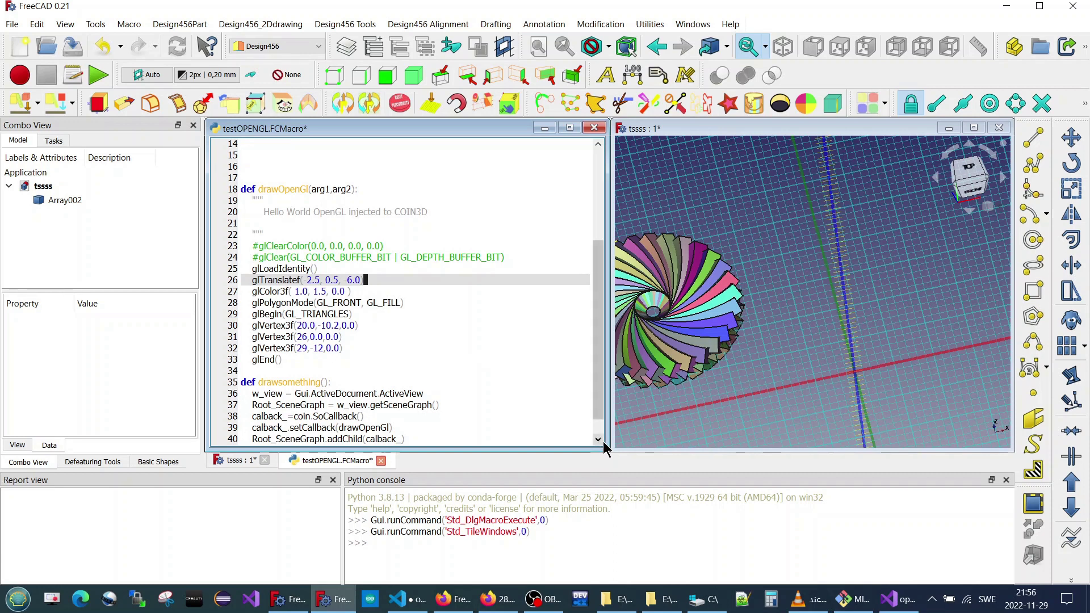
pyautogui.moveTo(605, 451)
pyautogui.mouseDown()
pyautogui.moveTo(489, 380)
pyautogui.moveTo(347, 334)
pyautogui.mouseUp()
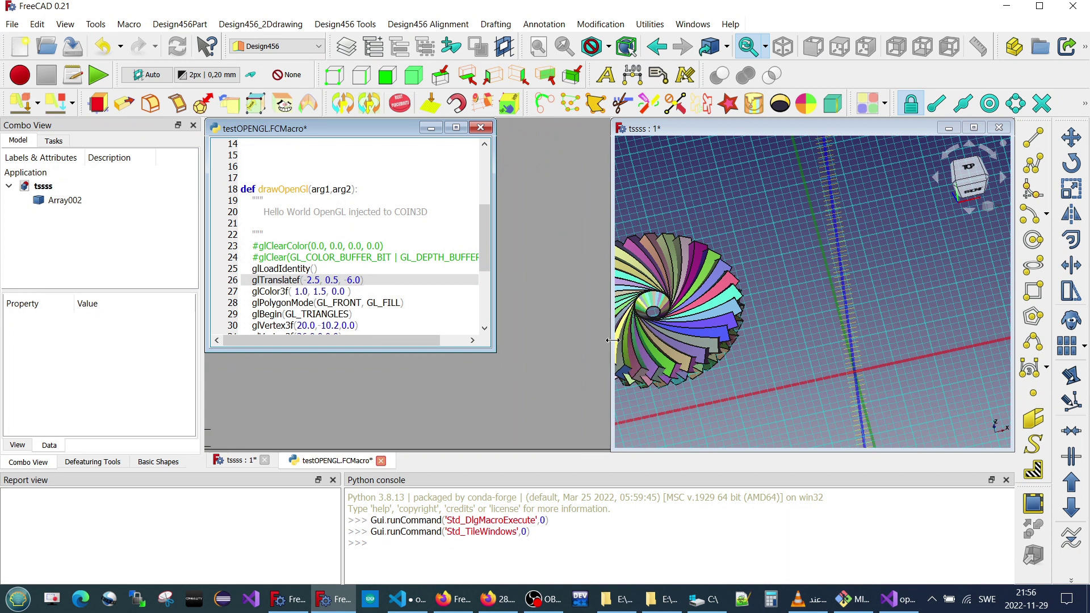
pyautogui.moveTo(611, 339); pyautogui.dragTo(353, 335)
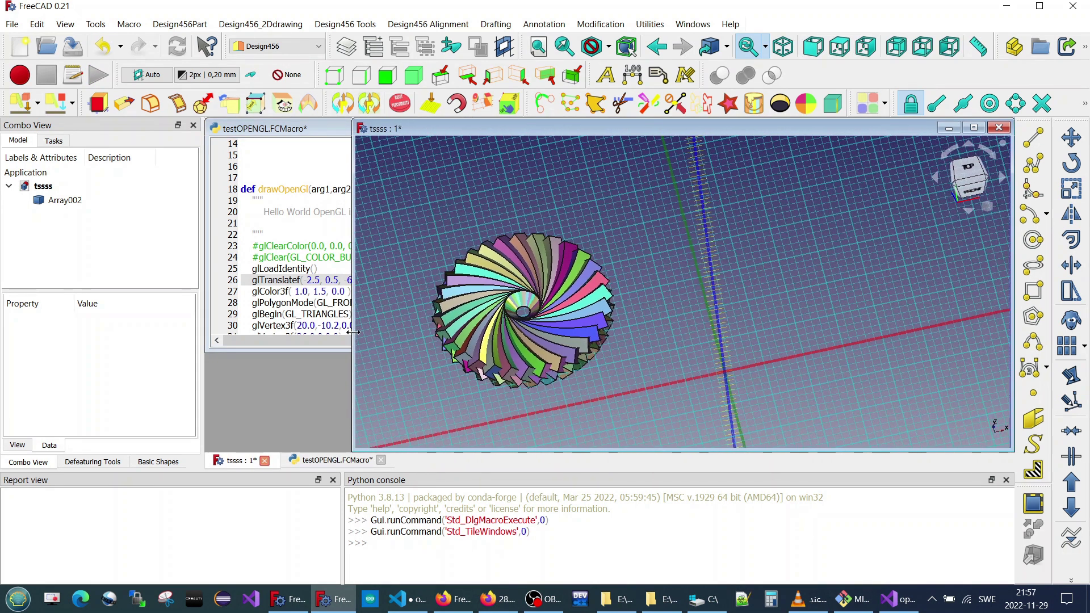
pyautogui.click(274, 265)
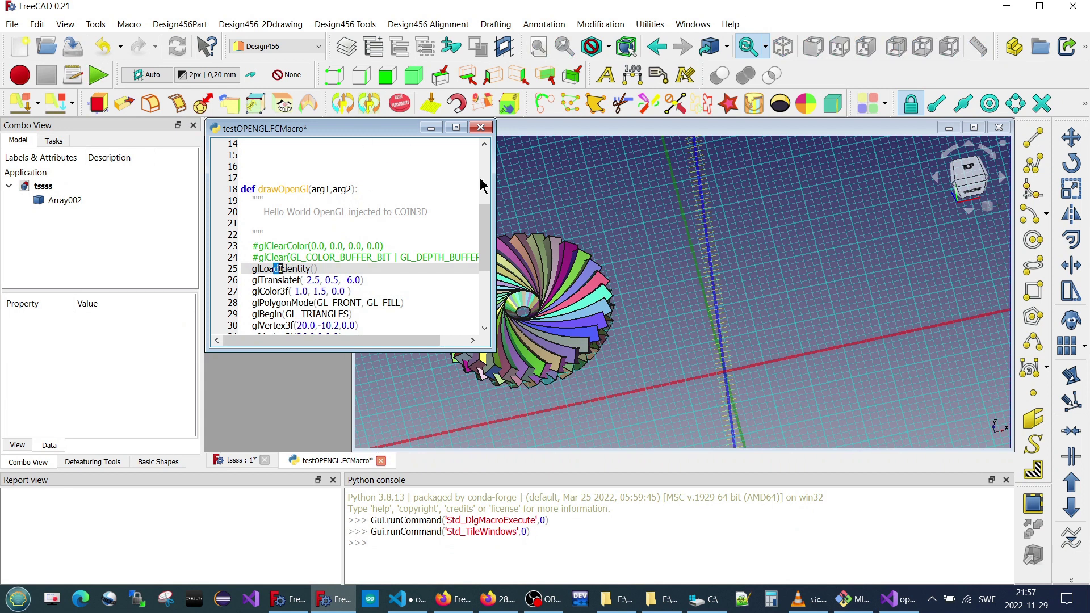
pyautogui.click(286, 212)
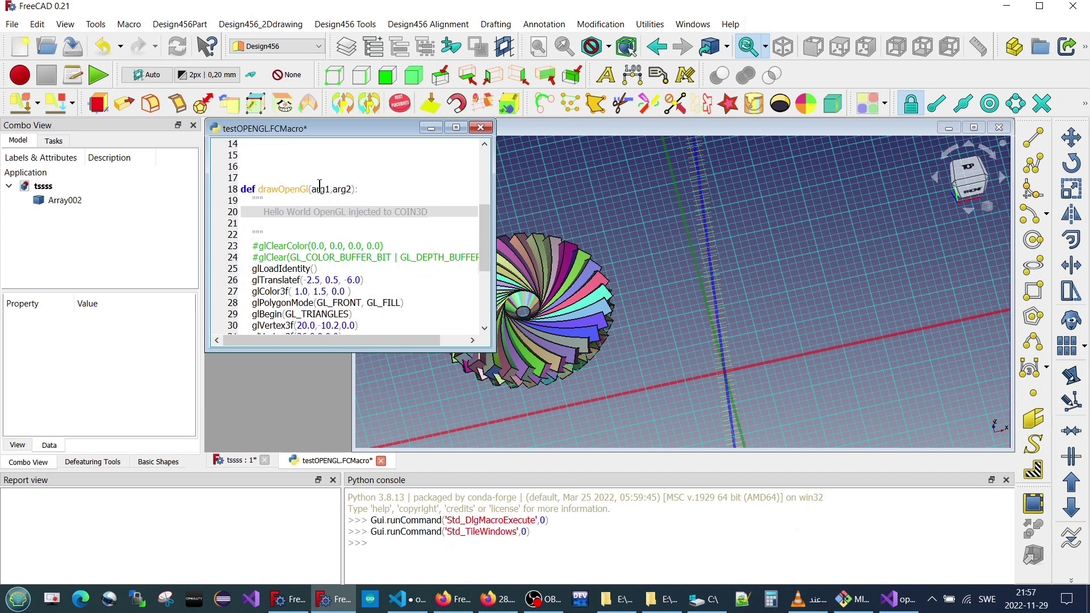
pyautogui.moveTo(331, 127); pyautogui.dragTo(223, 236)
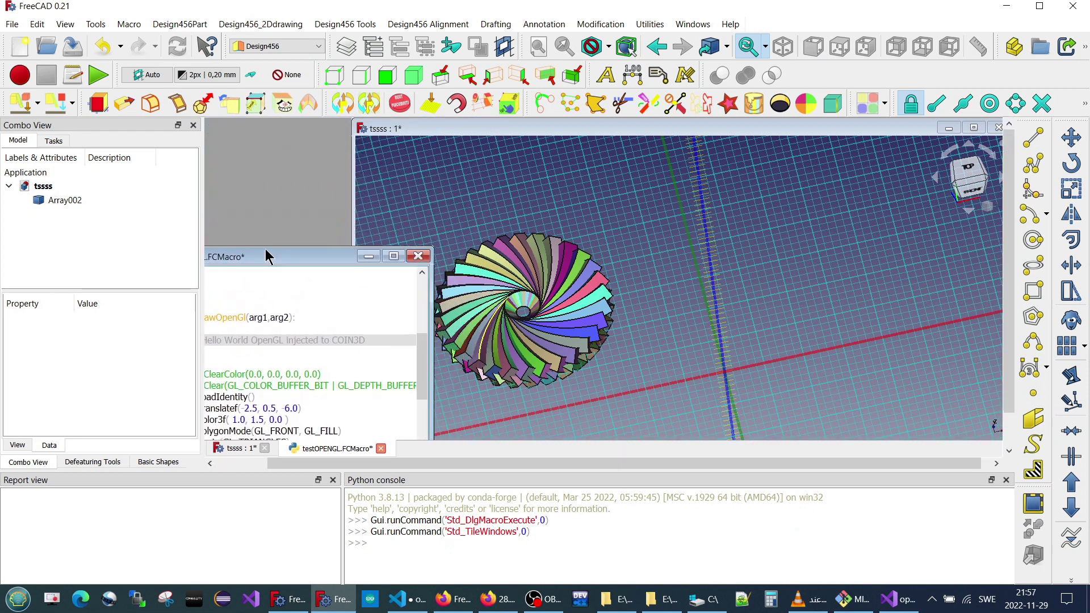
# Run the testOPENGL macro and return the editor to the drawsomething definition.
pyautogui.click(98, 75)
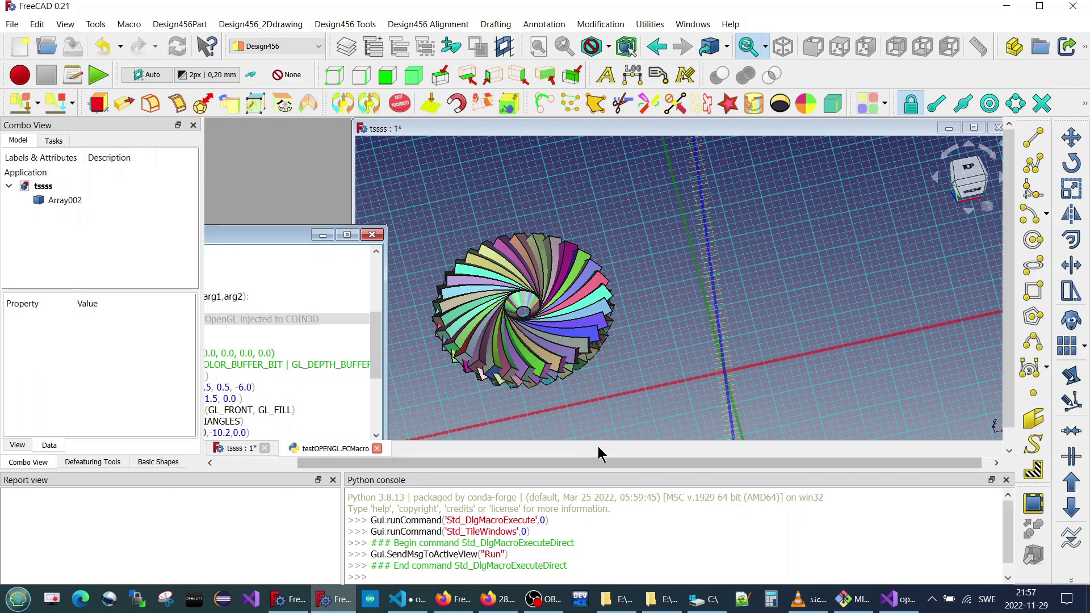
pyautogui.moveTo(271, 241); pyautogui.dragTo(398, 146)
pyautogui.scroll(-4, 313, 284)
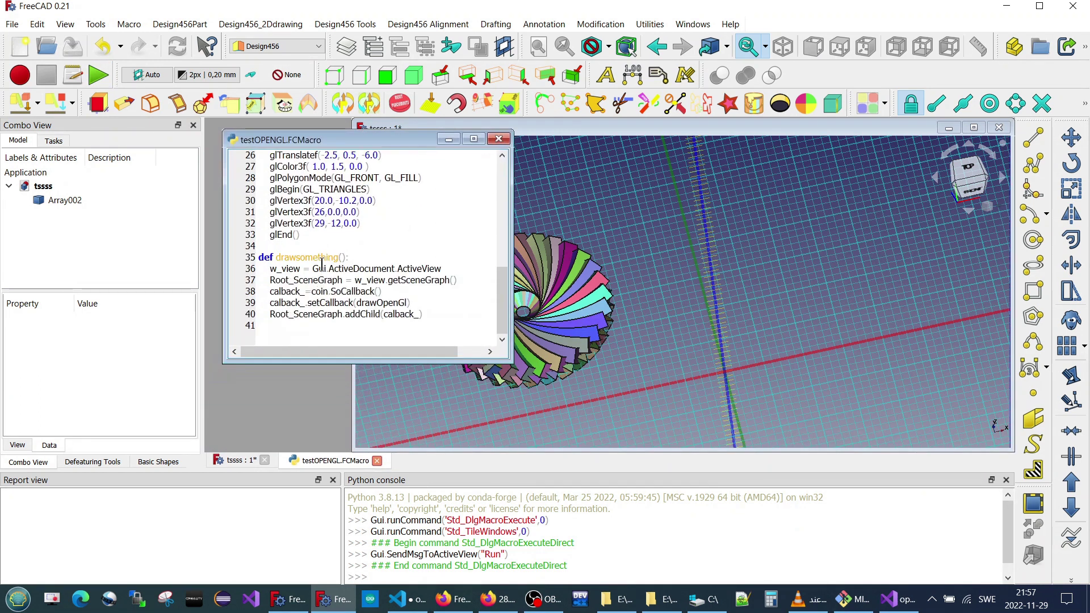
pyautogui.click(322, 262)
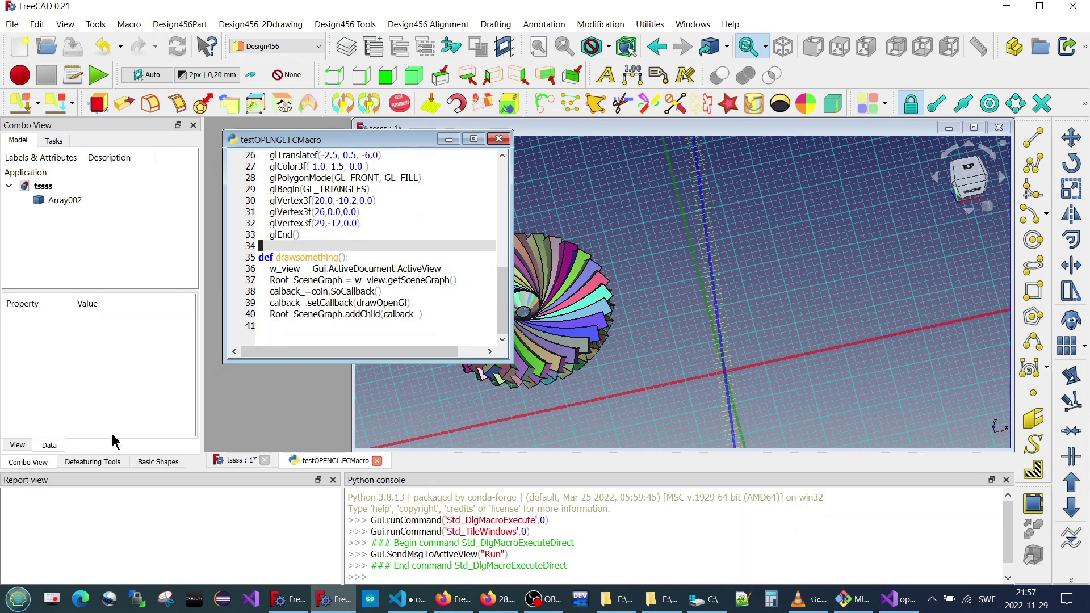
# Append a drawsomething() call after two blank lines and move the editor aside.
pyautogui.hotkey('ctrl', 'shift', 'Right')
pyautogui.hotkey('shift', 'End')
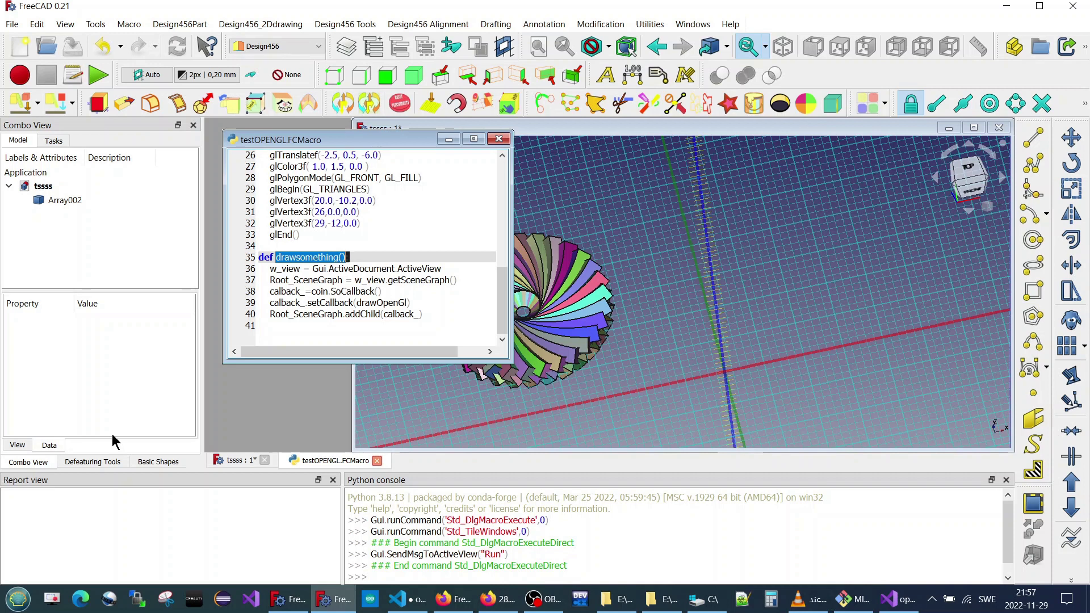
pyautogui.press('Down')
pyautogui.press('Down')
pyautogui.press('Down')
pyautogui.press('Down')
pyautogui.press('Down')
pyautogui.press('Down')
pyautogui.press('Return')
pyautogui.press('Return')
pyautogui.press('Return')
pyautogui.write('drawsomething()')
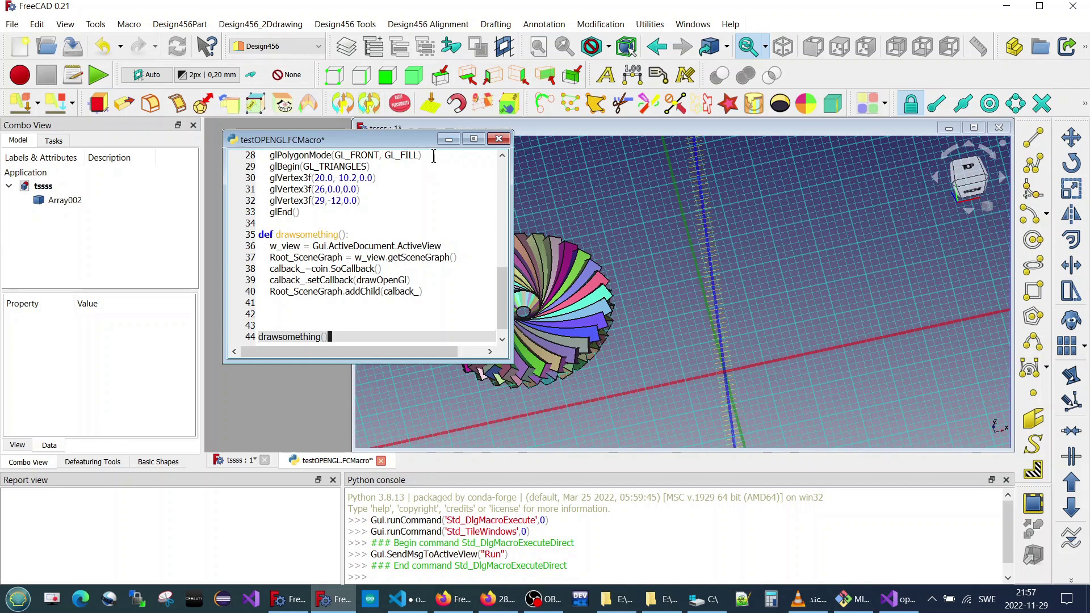
pyautogui.moveTo(397, 140); pyautogui.dragTo(213, 158)
pyautogui.click(230, 204)
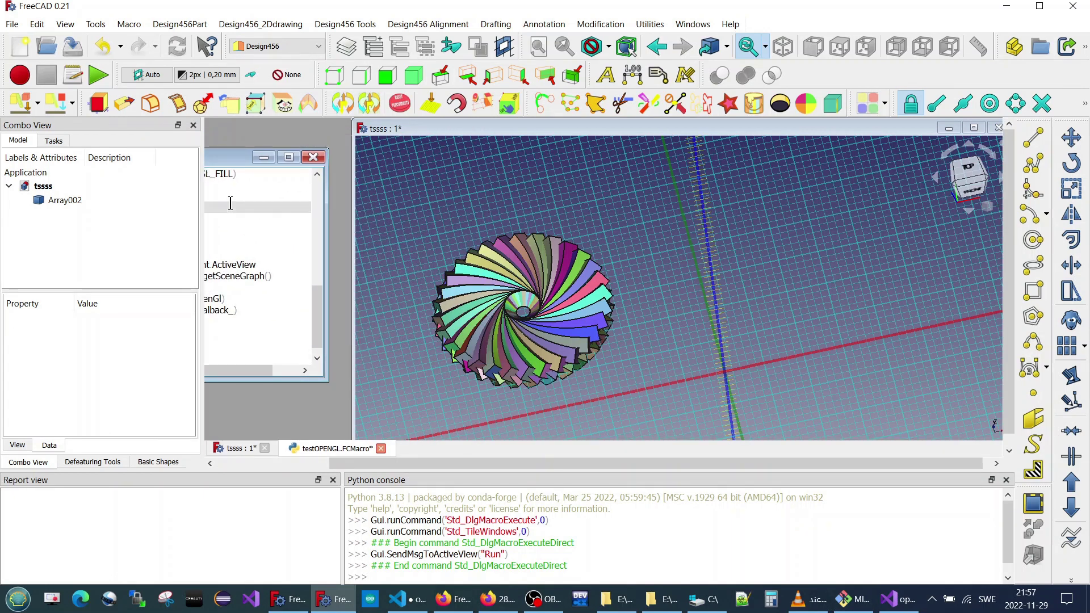
# Run the macro, then zoom and orbit to inspect the black triangle in the 3D view.
pyautogui.click(98, 74)
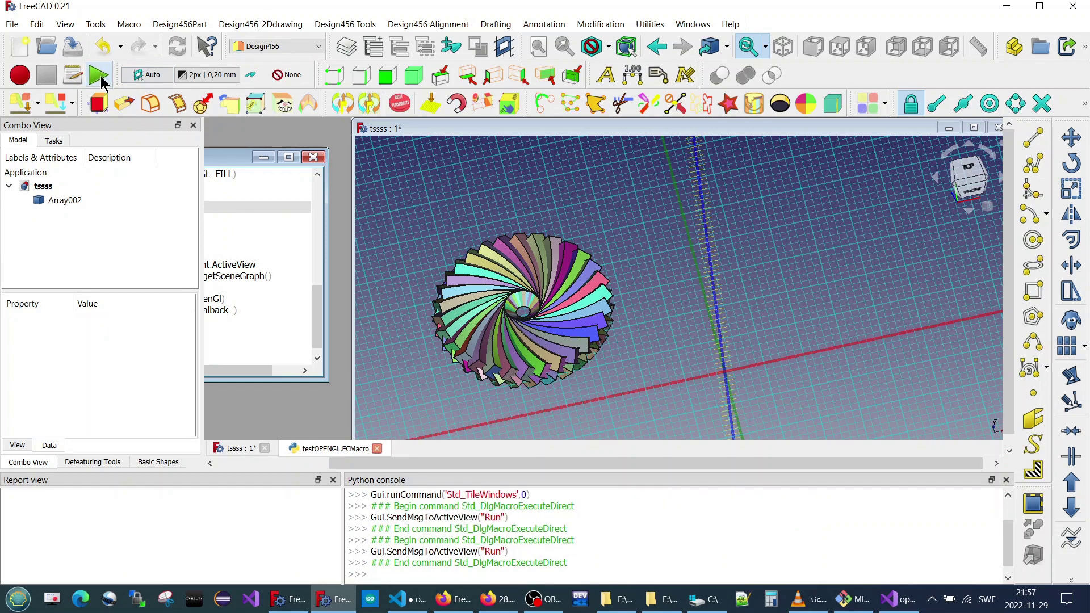
pyautogui.scroll(3, 720, 297)
pyautogui.scroll(2, 817, 366)
pyautogui.moveTo(903, 365)
pyautogui.mouseDown(button='middle')
pyautogui.moveTo(846, 346)
pyautogui.moveTo(808, 316)
pyautogui.moveTo(783, 316)
pyautogui.moveTo(851, 336)
pyautogui.mouseUp(button='middle')
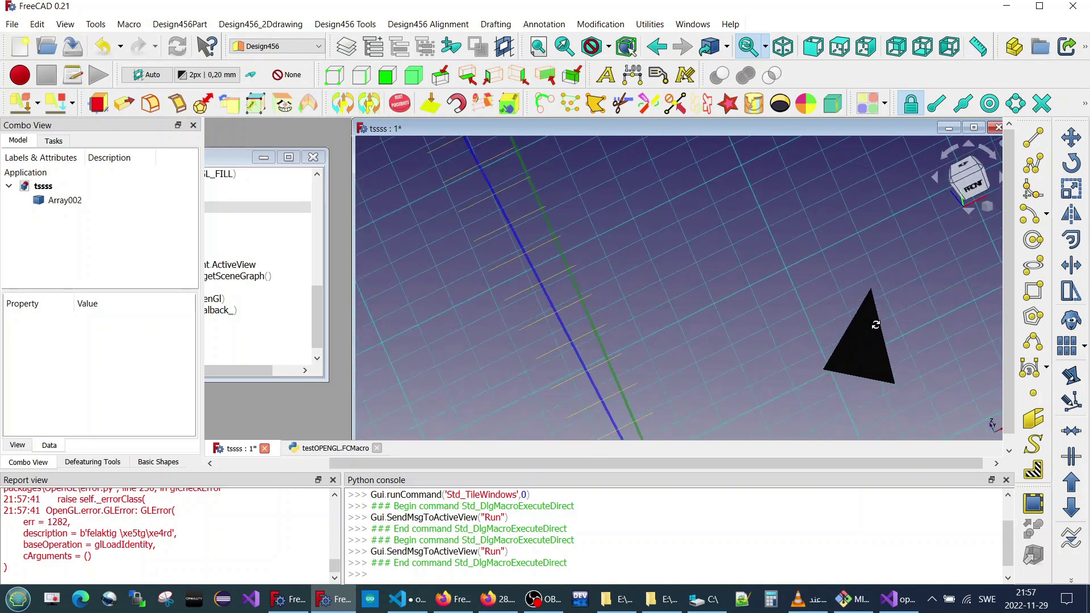
pyautogui.scroll(1, 381, 544)
pyautogui.moveTo(338, 562); pyautogui.dragTo(335, 504)
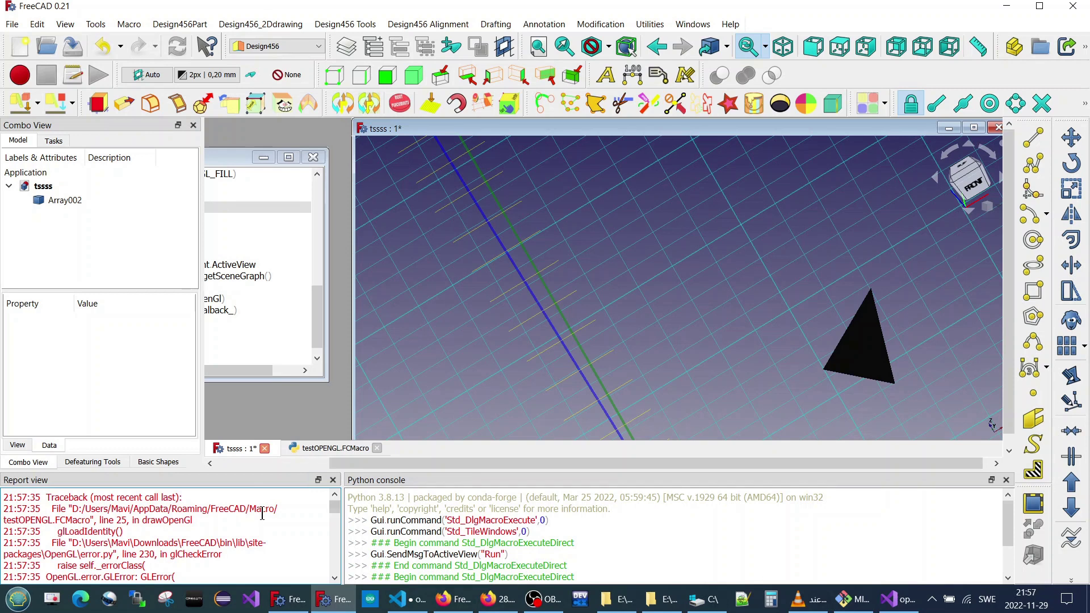
# Clear the old error traceback from the Report view and bring the macro editor back.
pyautogui.rightClick(262, 513)
pyautogui.click(305, 580)
pyautogui.moveTo(759, 339)
pyautogui.mouseDown(button='middle')
pyautogui.moveTo(796, 305)
pyautogui.moveTo(535, 358)
pyautogui.mouseUp(button='middle')
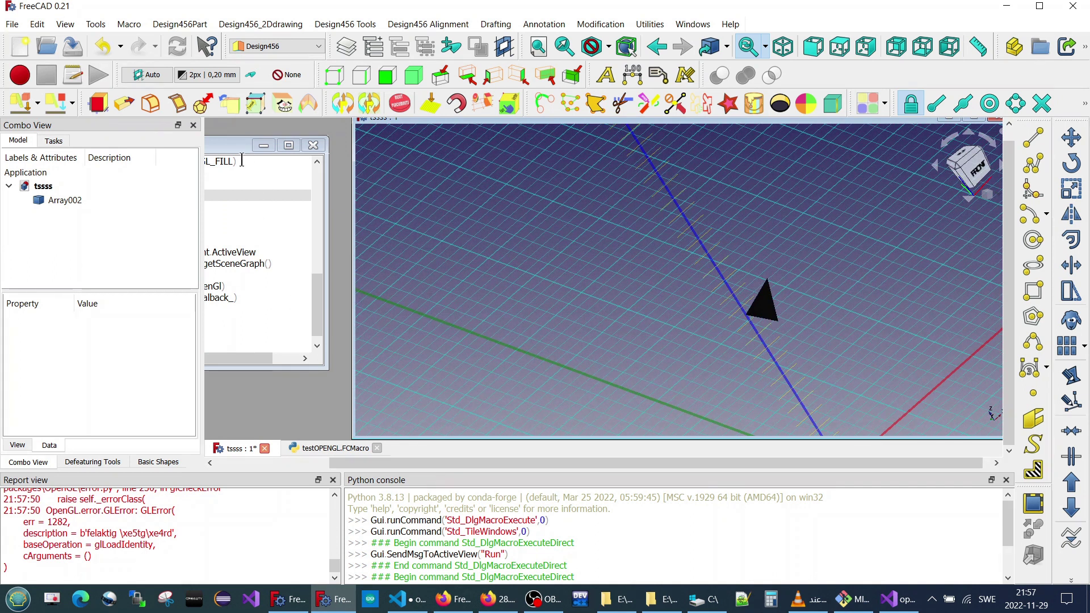
pyautogui.moveTo(237, 147)
pyautogui.mouseDown()
pyautogui.moveTo(413, 185)
pyautogui.moveTo(416, 174)
pyautogui.mouseUp()
pyautogui.scroll(1, 363, 280)
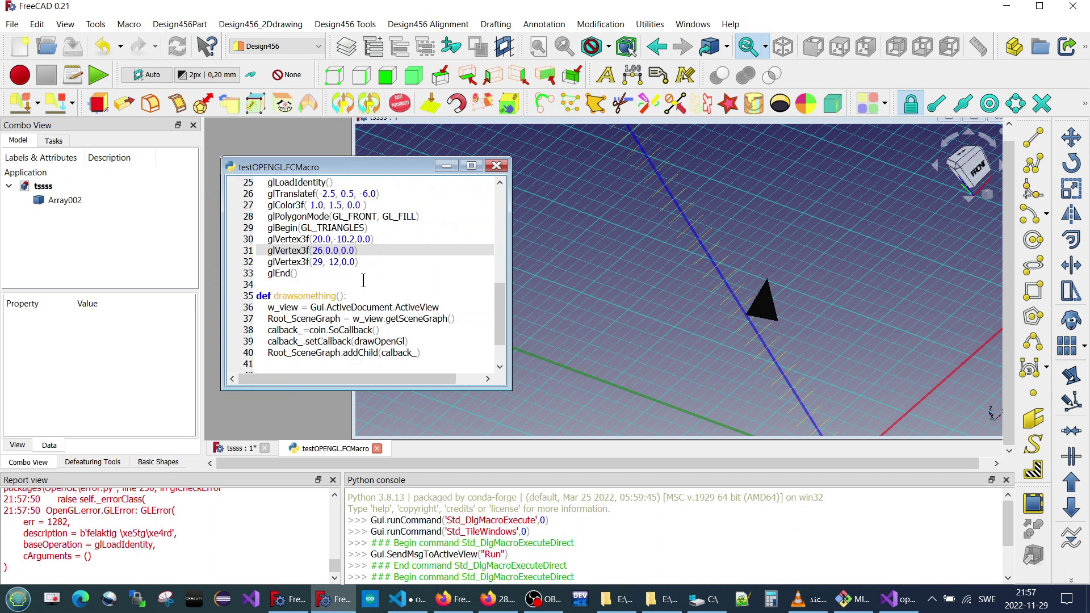
pyautogui.click(346, 262)
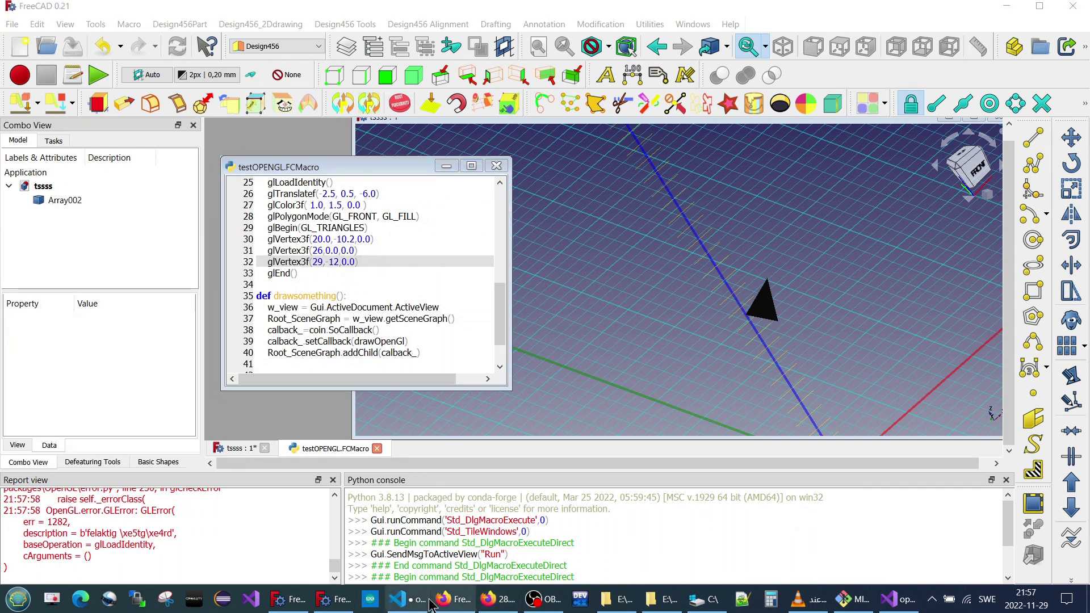
# Go to the drawOpenGl vertex lines in opengl.py in Visual Studio Code.
pyautogui.click(407, 605)
pyautogui.click(460, 453)
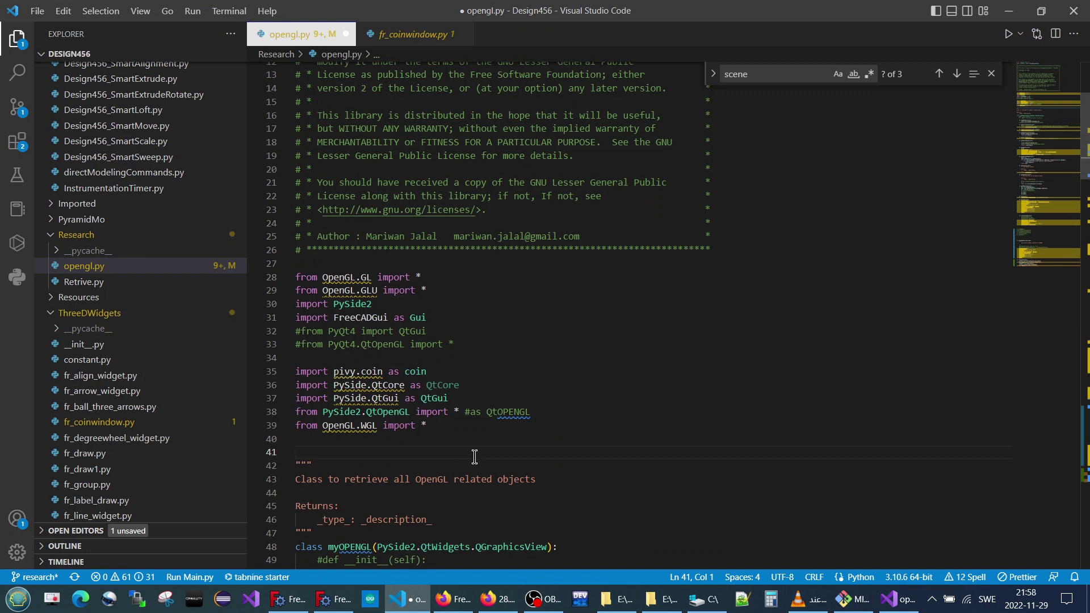
pyautogui.scroll(-8, 568, 451)
pyautogui.scroll(-15, 559, 457)
pyautogui.scroll(-15, 551, 462)
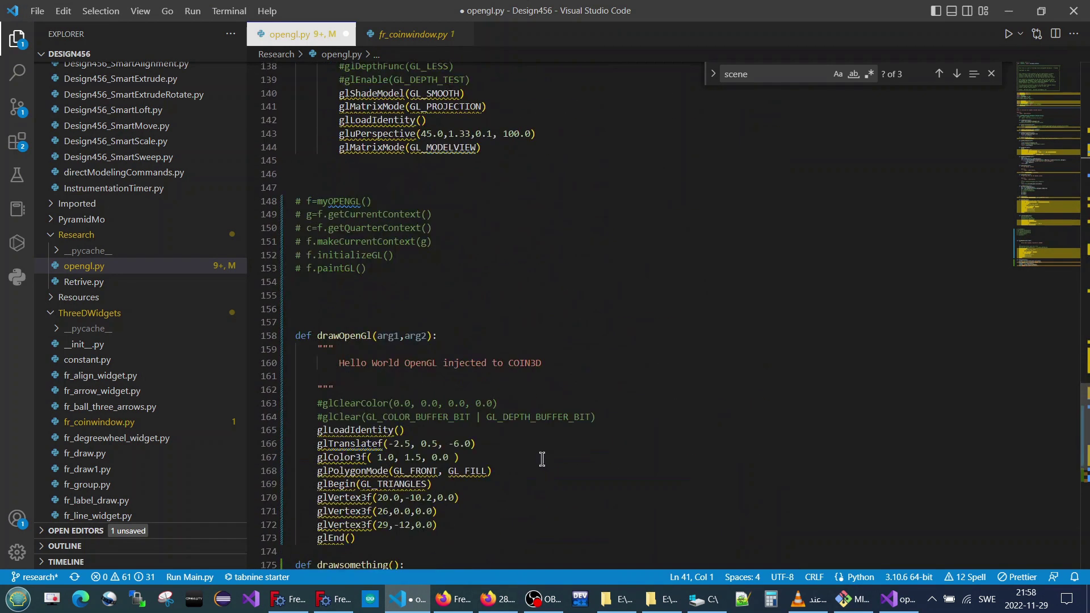
pyautogui.scroll(-15, 540, 465)
pyautogui.scroll(2, 537, 464)
pyautogui.scroll(6, 545, 459)
pyautogui.scroll(3, 553, 453)
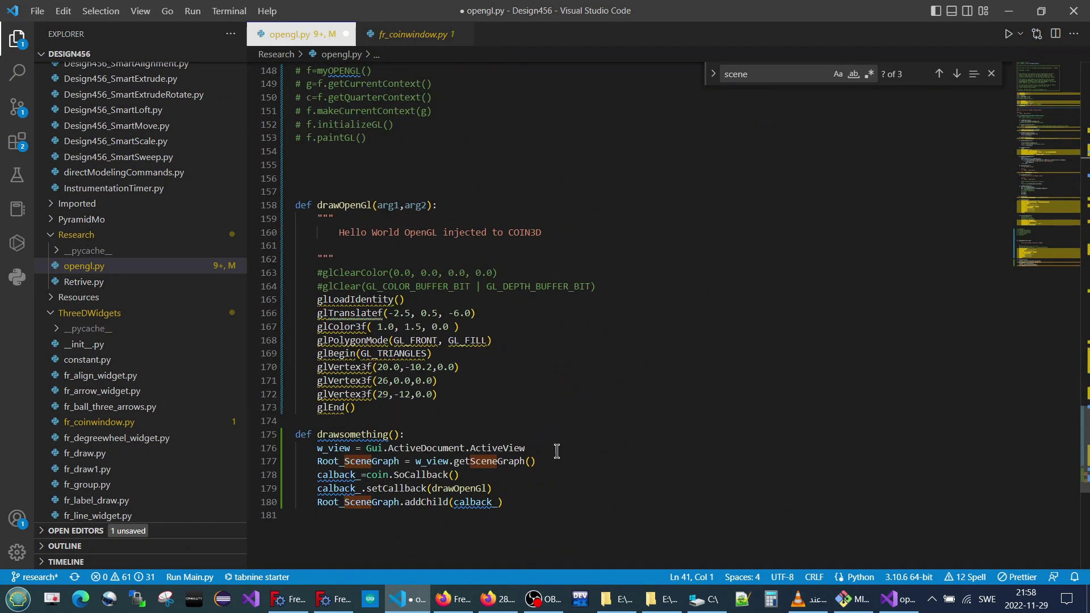
# Change the triangle vertices to 2.0,-1.2 / 2.6,0.0 / 2.9,-1.2 and save opengl.py.
pyautogui.click(534, 423)
pyautogui.write('.2,0.')
pyautogui.press('BackSpace')
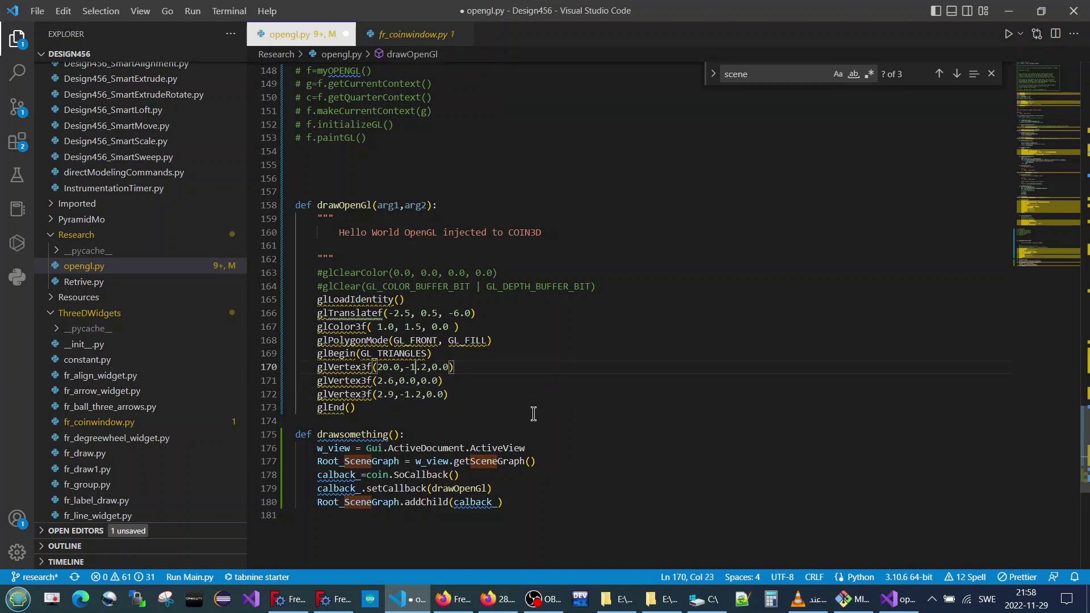
pyautogui.press('Left')
pyautogui.press('Left')
pyautogui.press('Left')
pyautogui.press('BackSpace')
pyautogui.hotkey('ctrl', 's')
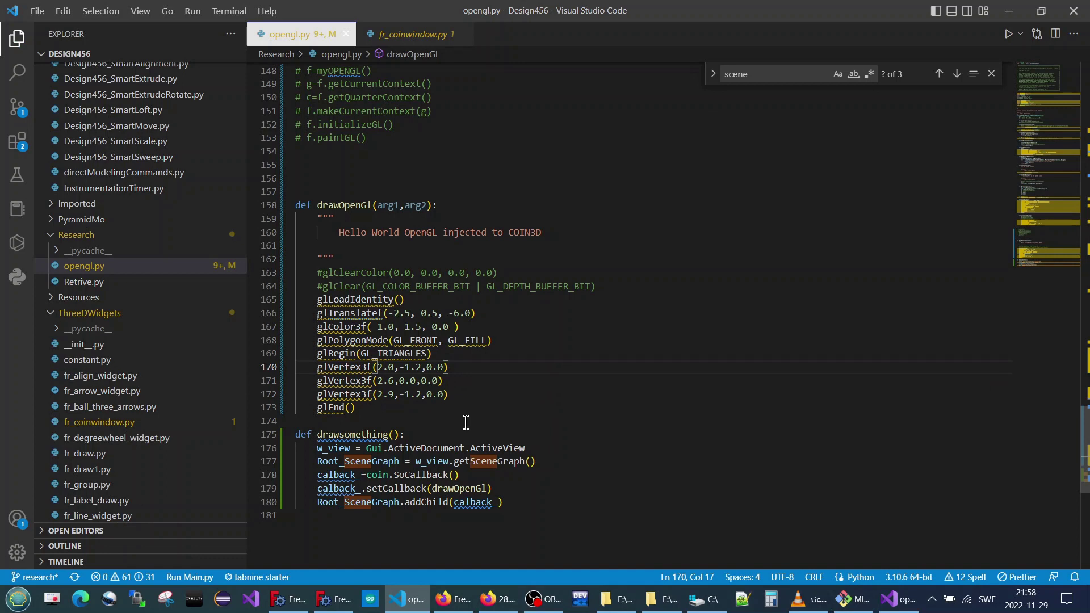
# Select the drawOpenGl function, then select the old drawOpenGl block in FreeCAD's macro.
pyautogui.moveTo(466, 423); pyautogui.dragTo(241, 205)
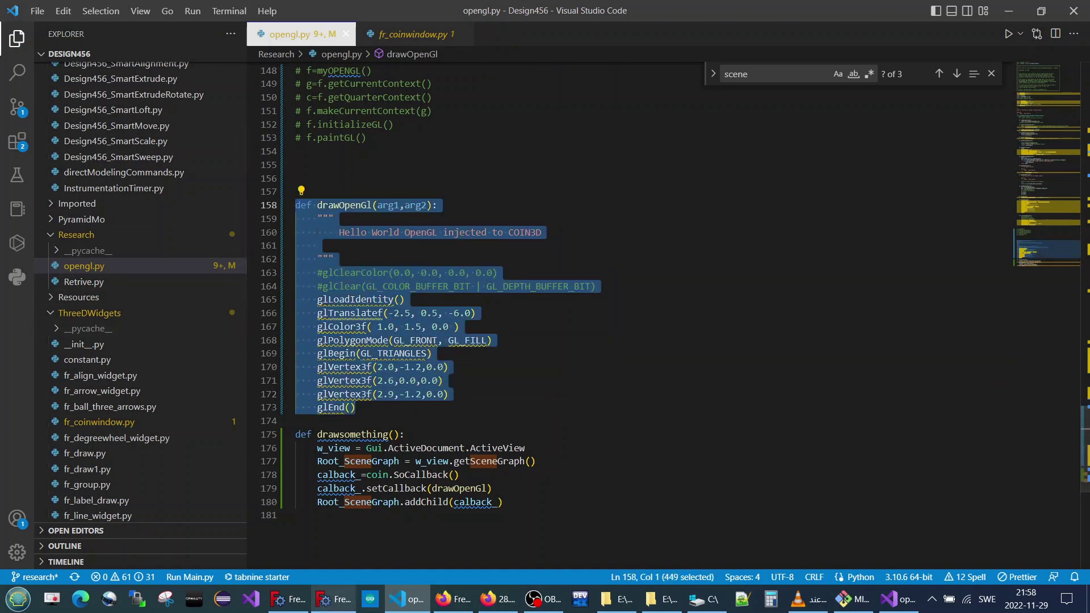
pyautogui.click(335, 599)
pyautogui.moveTo(339, 288)
pyautogui.mouseDown()
pyautogui.moveTo(241, 226)
pyautogui.moveTo(250, 193)
pyautogui.mouseUp()
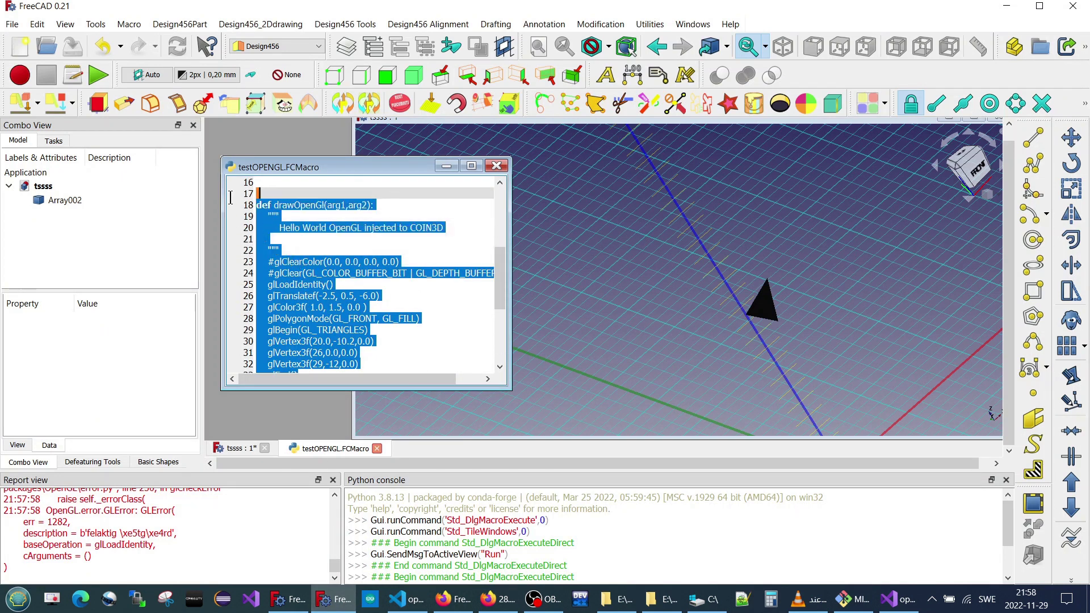
# Replace the old drawOpenGl block with the updated one, then save and rerun the macro.
pyautogui.hotkey('ctrl', 'v')
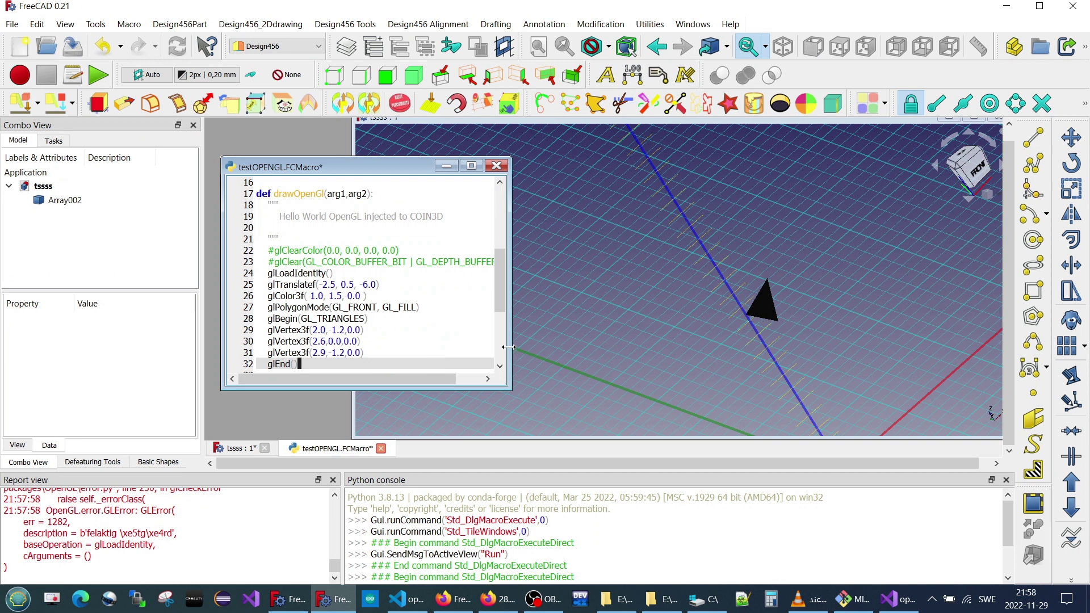
pyautogui.scroll(-4, 443, 315)
pyautogui.click(392, 329)
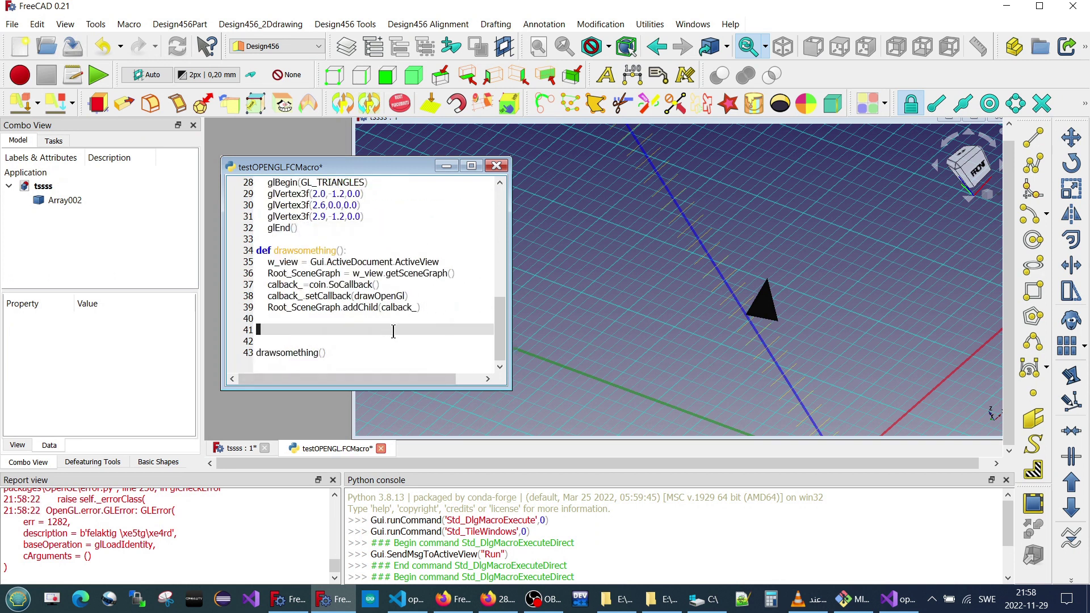
pyautogui.click(97, 74)
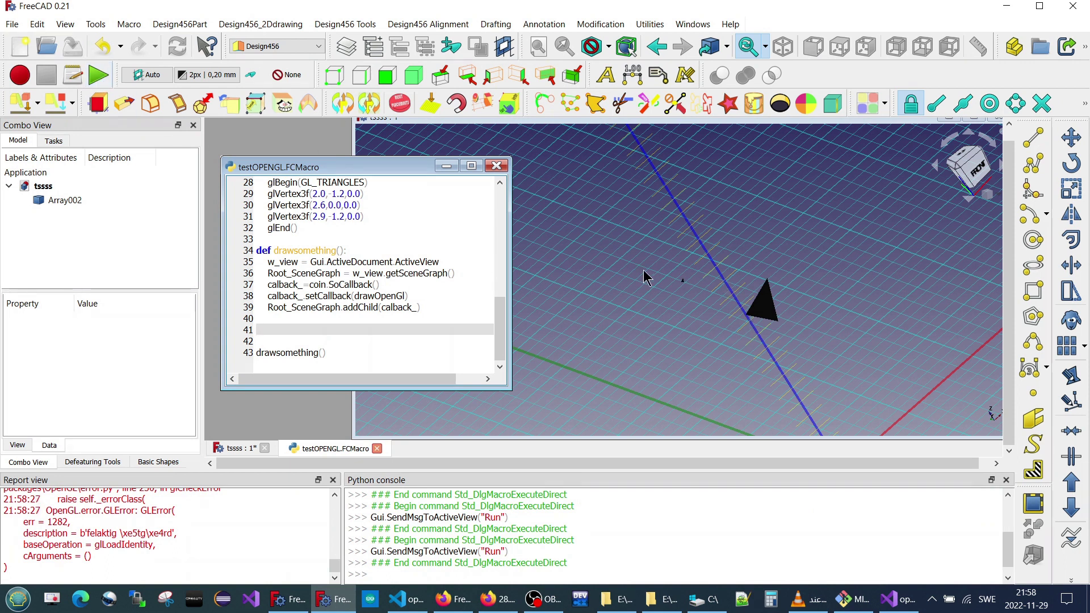
# Zoom and orbit the tssss 3D view to inspect the reshaped black triangle.
pyautogui.click(703, 295)
pyautogui.scroll(3, 671, 314)
pyautogui.scroll(2, 671, 314)
pyautogui.scroll(2, 680, 318)
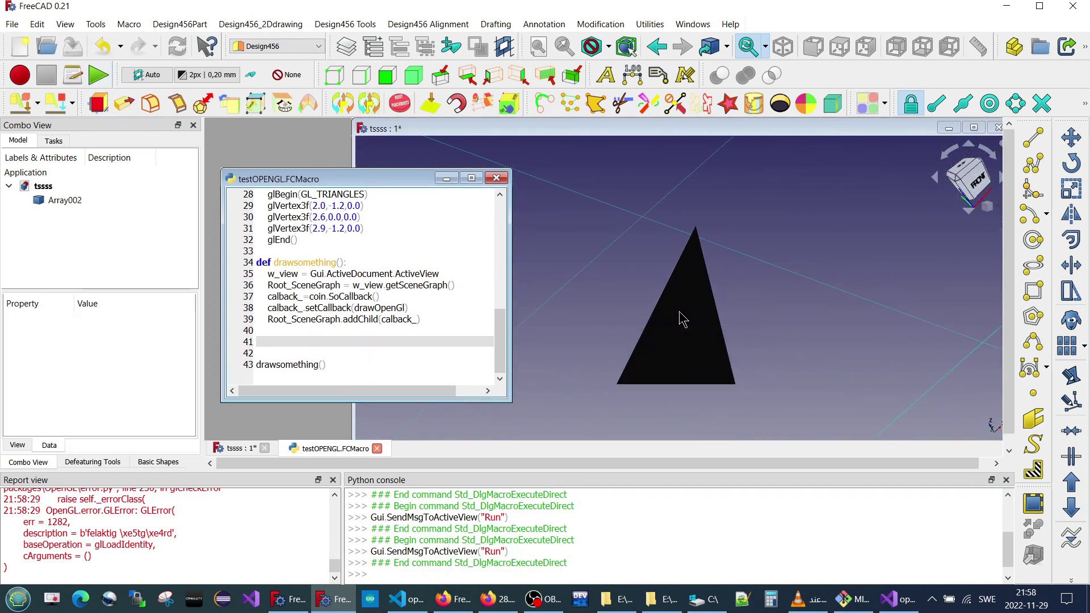
pyautogui.scroll(2, 698, 316)
pyautogui.moveTo(717, 316)
pyautogui.mouseDown(button='middle')
pyautogui.moveTo(669, 310)
pyautogui.moveTo(742, 310)
pyautogui.moveTo(766, 338)
pyautogui.moveTo(791, 312)
pyautogui.moveTo(814, 324)
pyautogui.moveTo(794, 318)
pyautogui.mouseUp(button='middle')
pyautogui.scroll(-1, 670, 309)
pyautogui.scroll(-5, 675, 306)
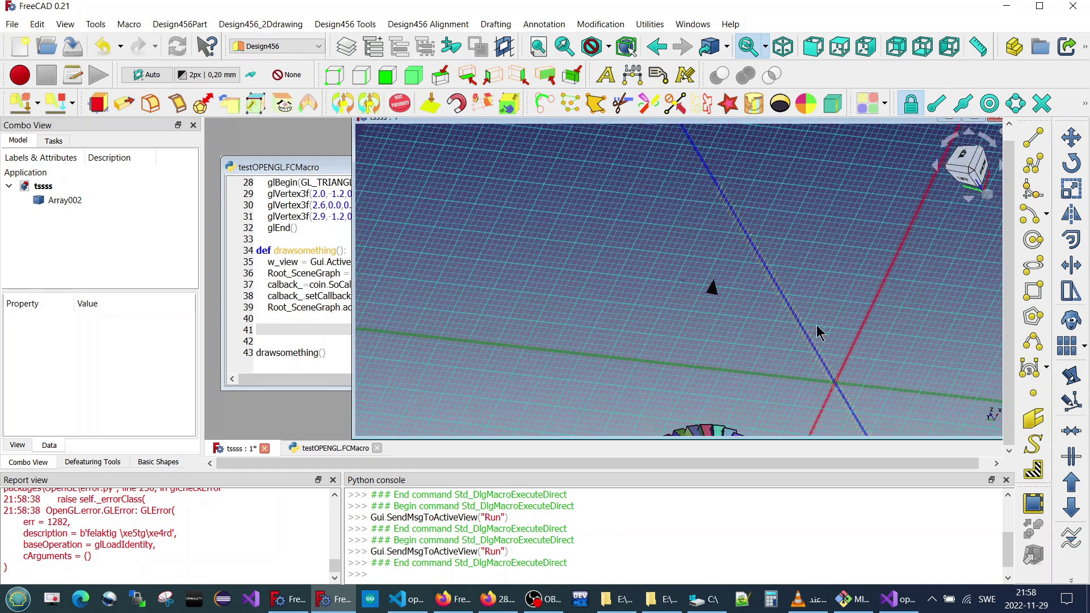
# Raise the testOPENGL macro editor and scroll through the drawOpenGl and drawsomething code.
pyautogui.click(324, 262)
pyautogui.scroll(1, 374, 285)
pyautogui.scroll(2, 374, 286)
pyautogui.scroll(1, 374, 286)
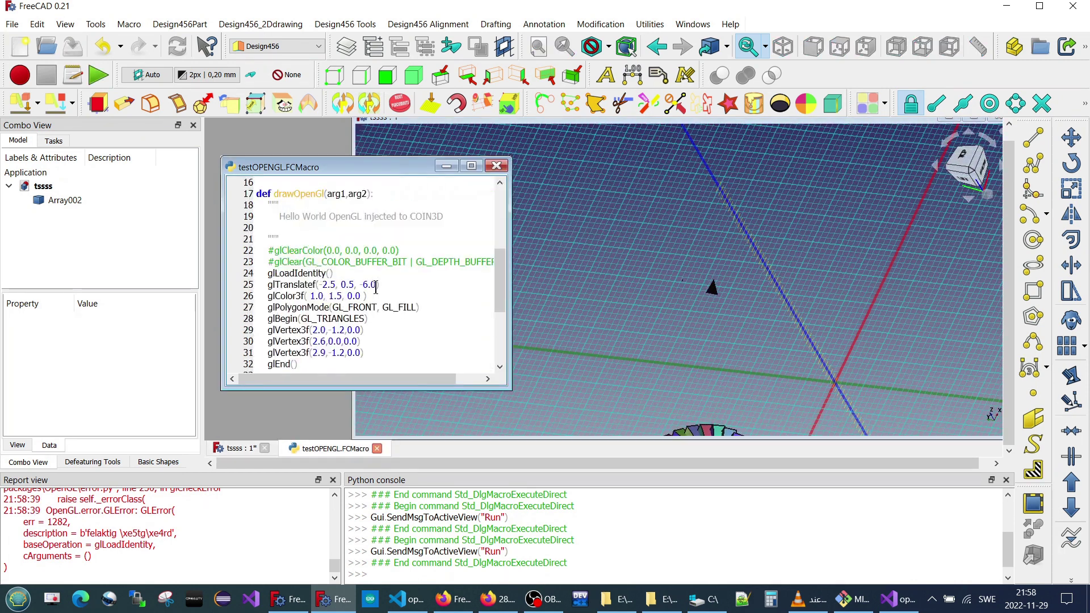
pyautogui.scroll(1, 375, 287)
pyautogui.scroll(-1, 375, 287)
pyautogui.scroll(-1, 376, 287)
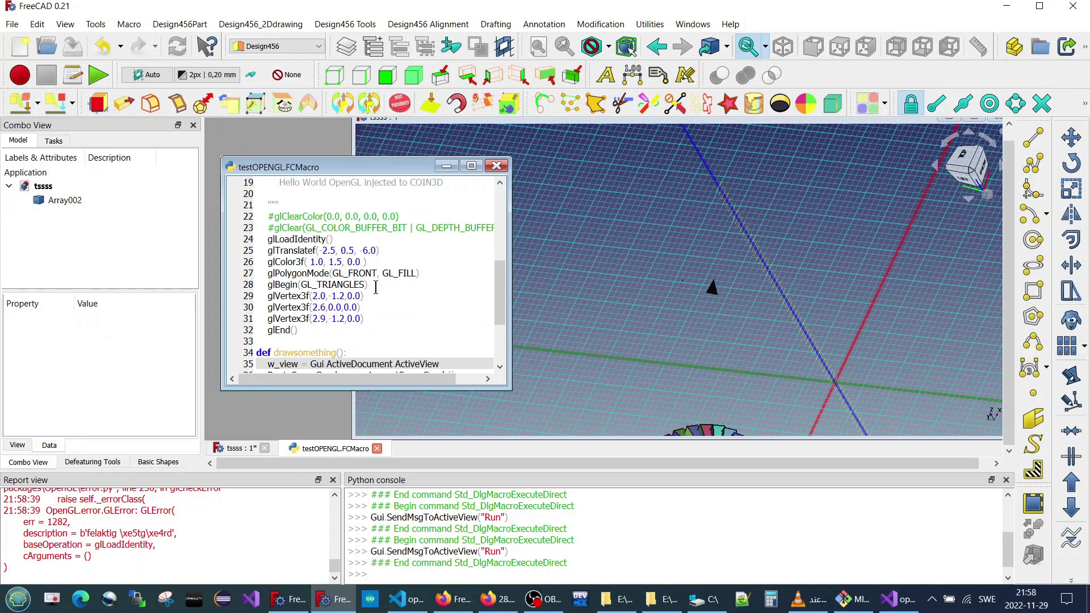
pyautogui.scroll(-1, 375, 286)
pyautogui.scroll(-1, 376, 287)
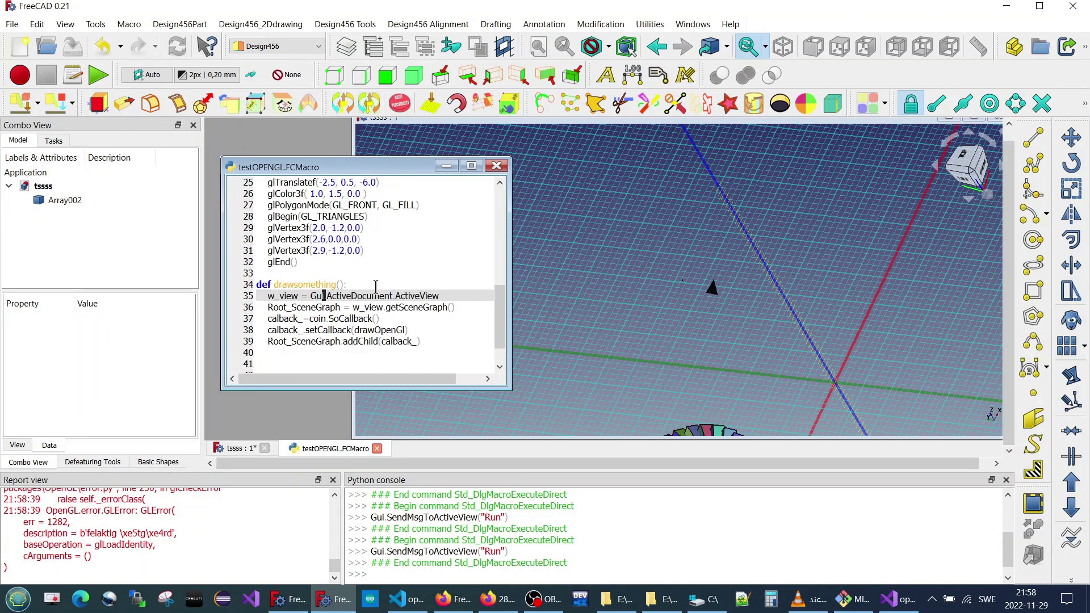
pyautogui.scroll(-1, 376, 286)
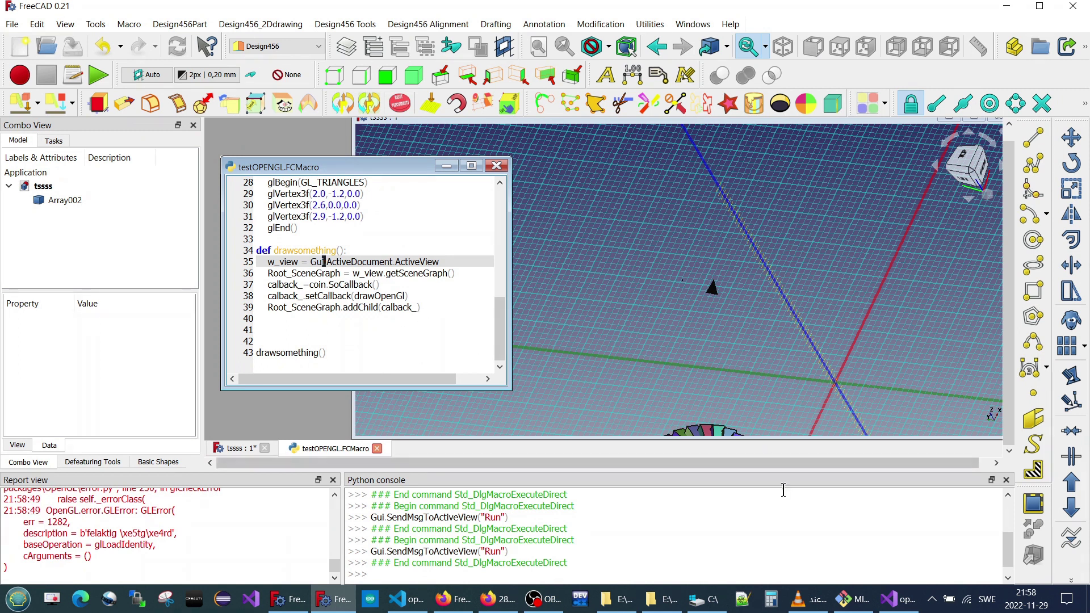
# Open OBS Studio's tray menu from the hidden-icons tray to reach Stop Recording.
pyautogui.click(931, 605)
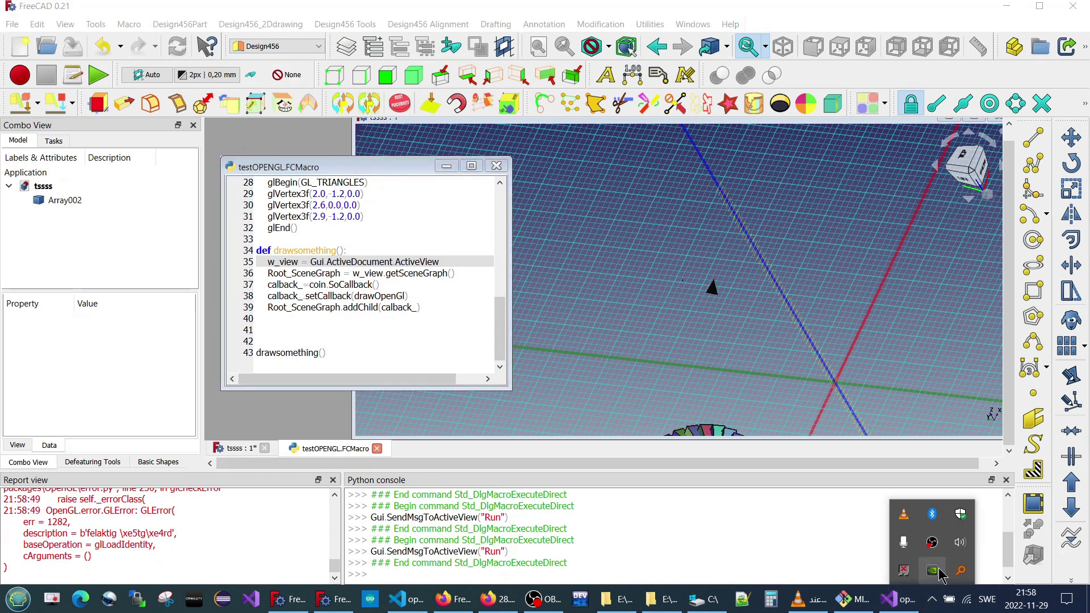
pyautogui.rightClick(931, 543)
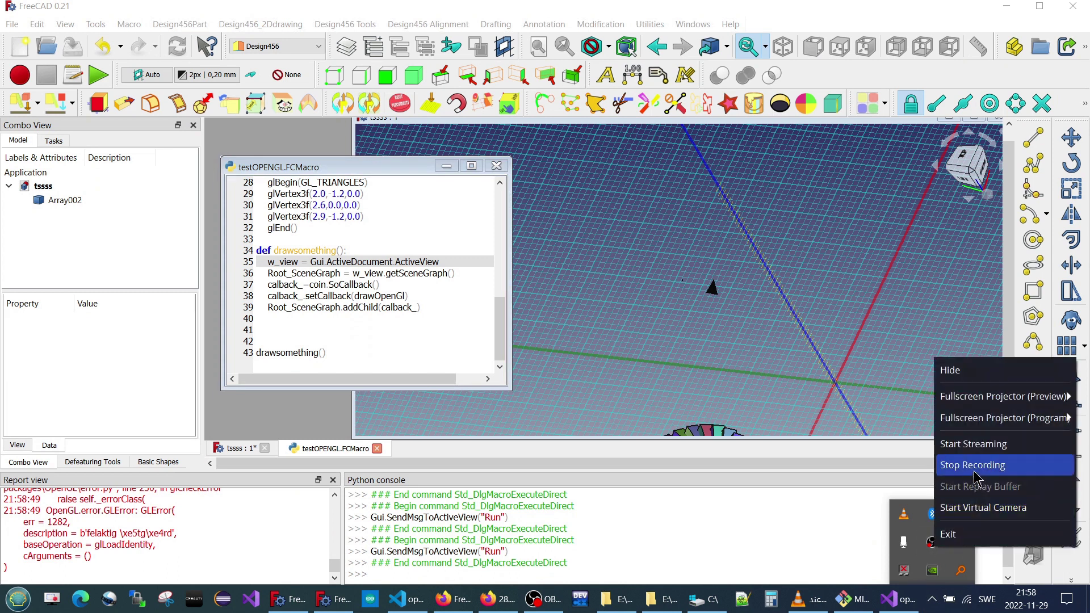